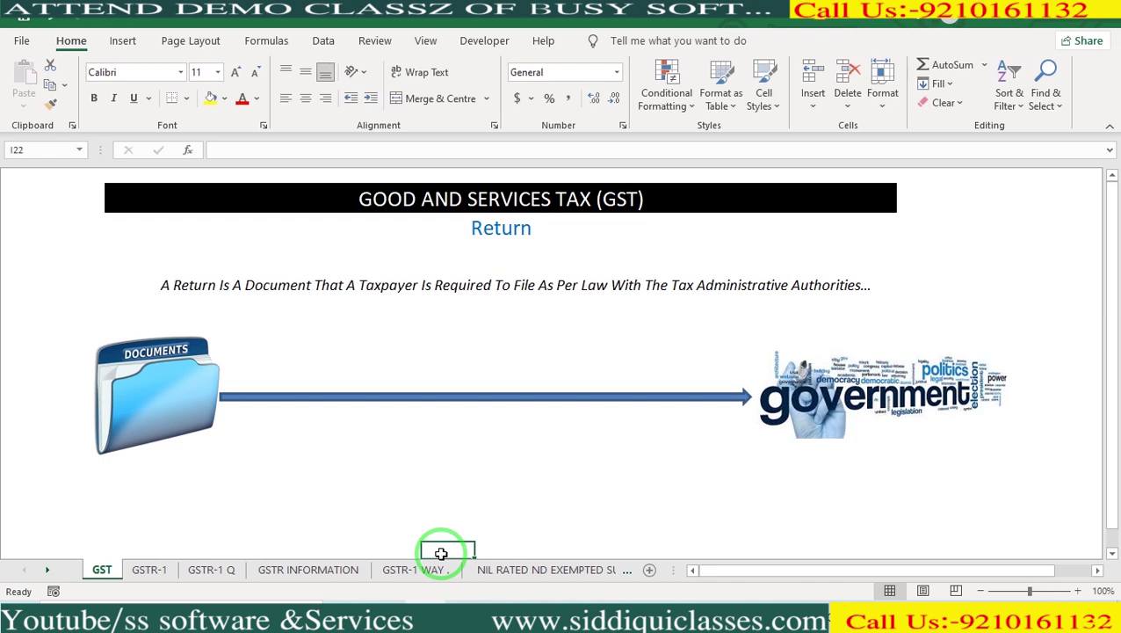
- Select the DOCUMENTS picture and switch to the GSTR-1 due-date sheet
left_click(188, 404)
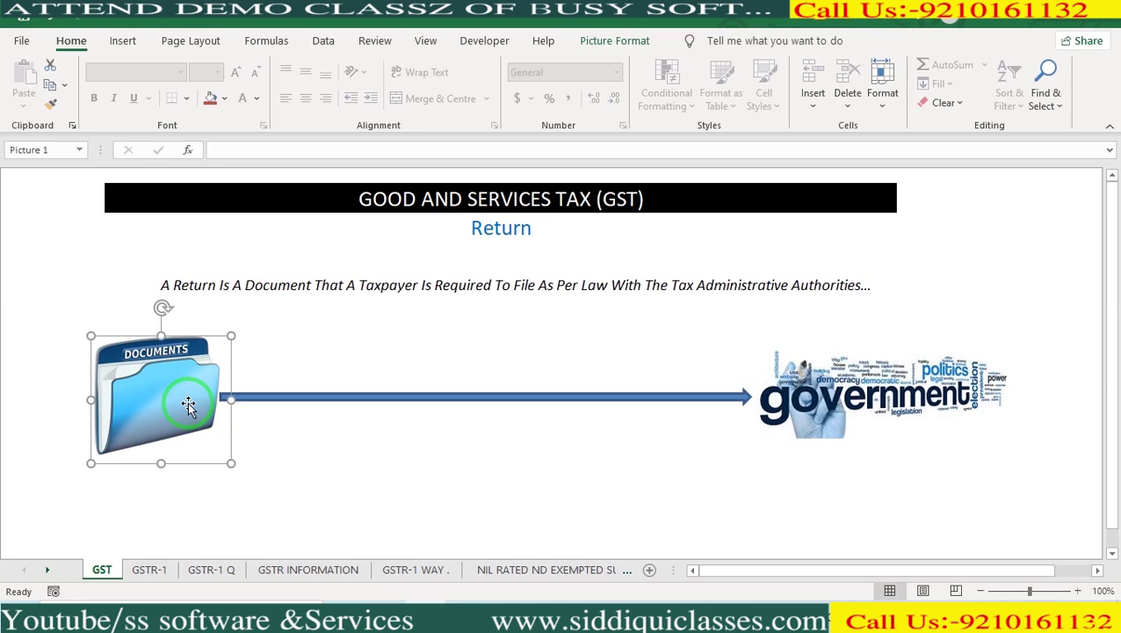
left_click(151, 569)
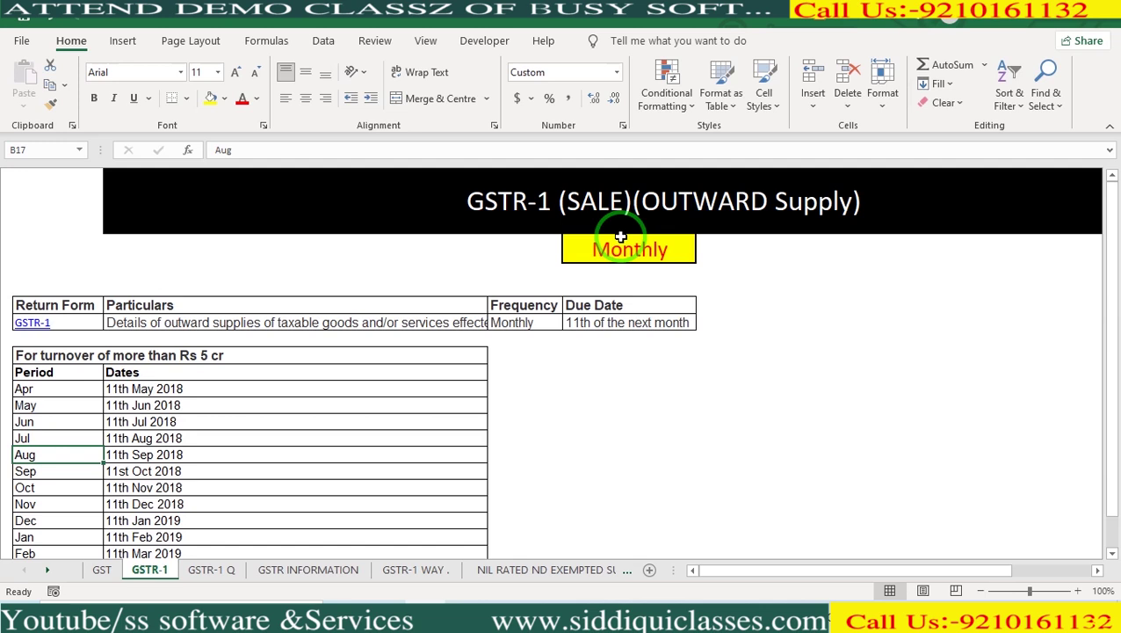
- Move down the Period column and collapse the ribbon with Ctrl+F1 to fit the table
left_click(55, 375)
key("Down")
key("Down")
key("Down")
key("Down")
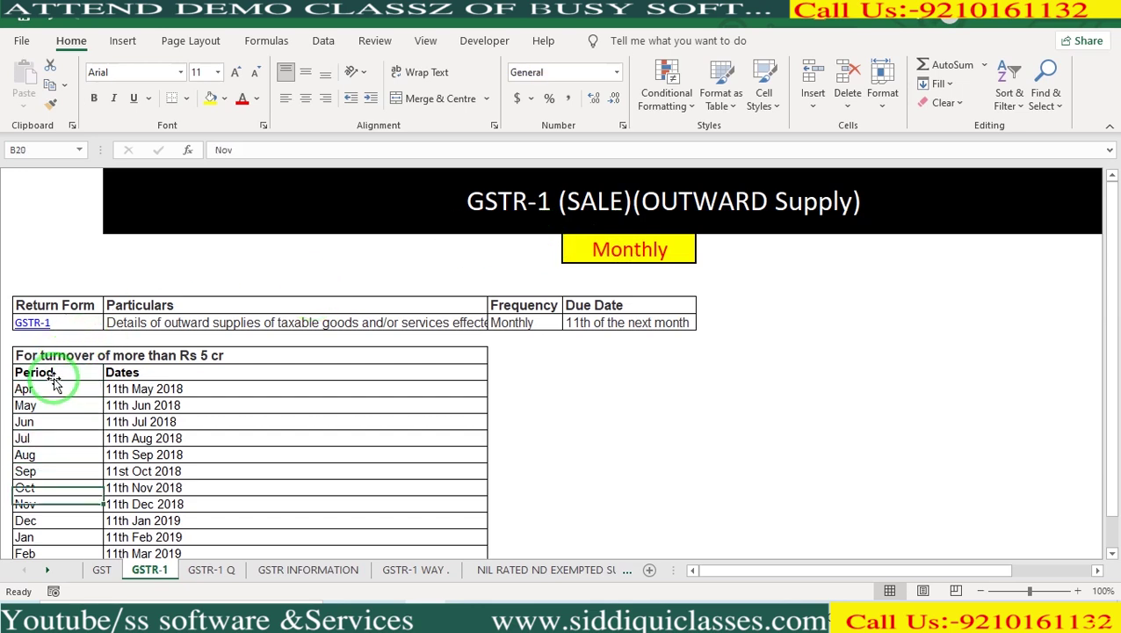
key("Down")
key("Down")
key("Down")
key("ctrl+F1")
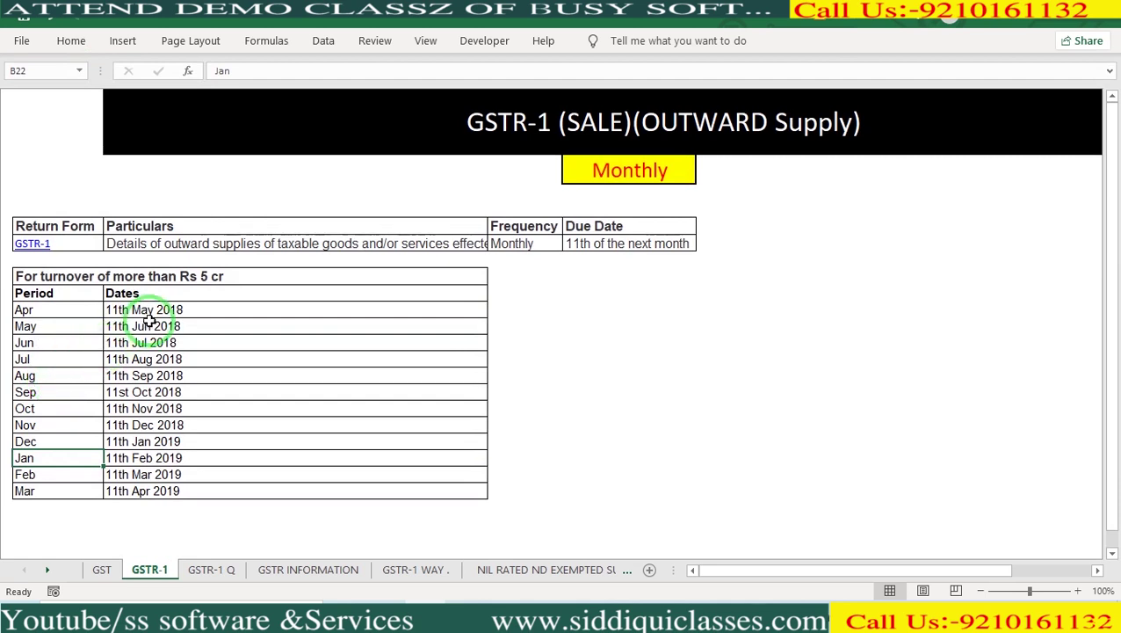
- Pick out May and Nov in the Period column and check November's due date, 11th Dec 2018
left_click(41, 327)
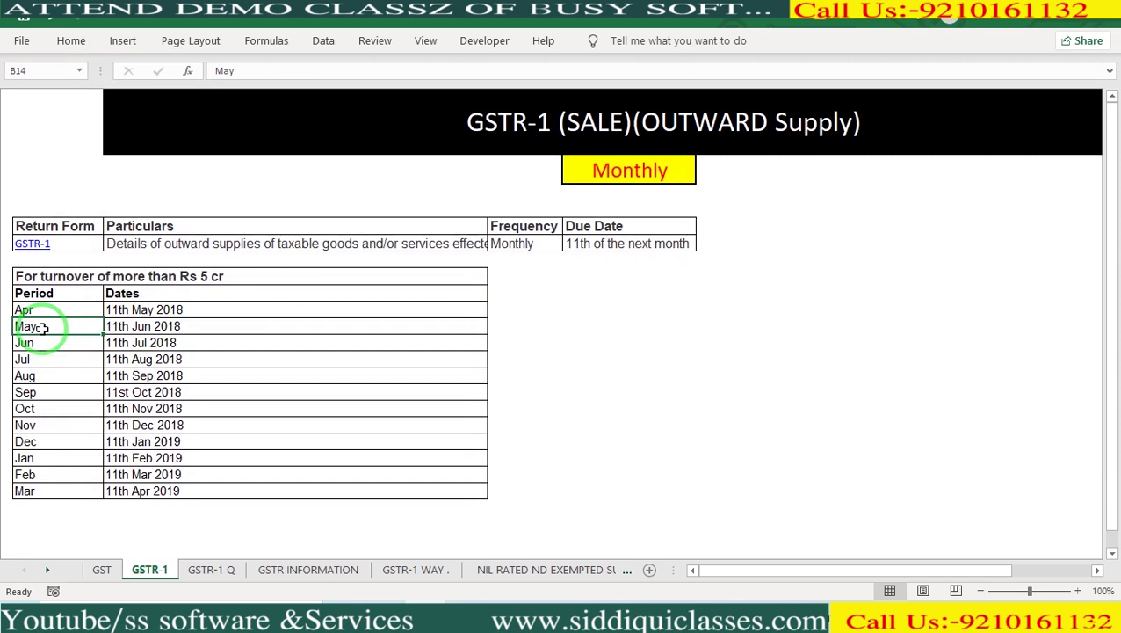
left_click(43, 427)
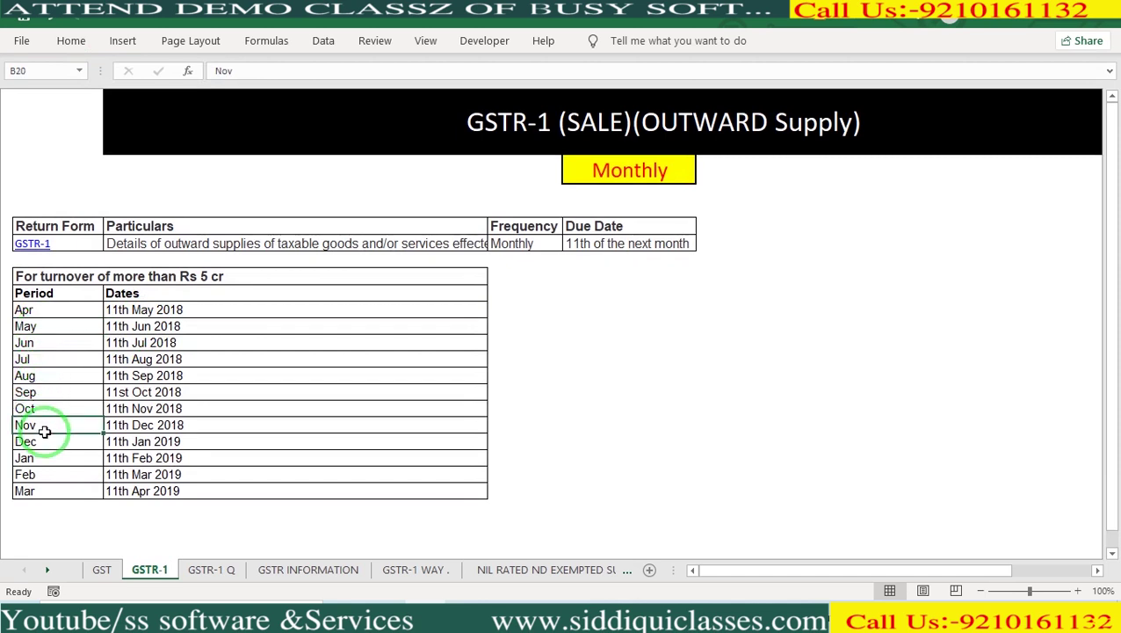
left_click(181, 424)
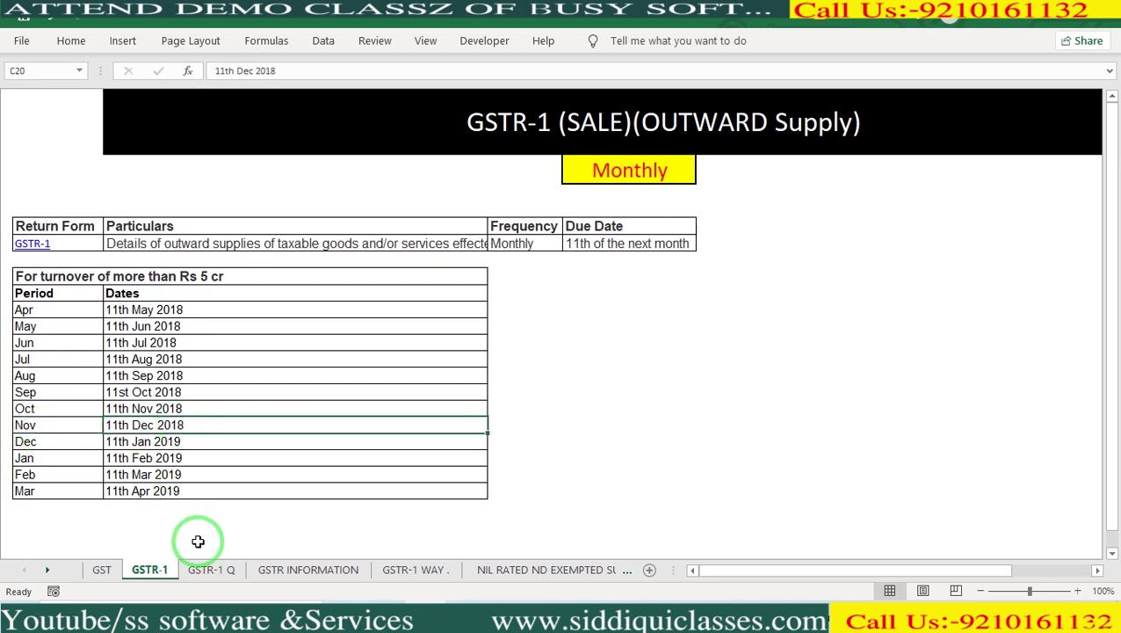
- Review the GSTR-1 Q and GSTR INFORMATION sheets, then bring the Busy window forward
left_click(209, 569)
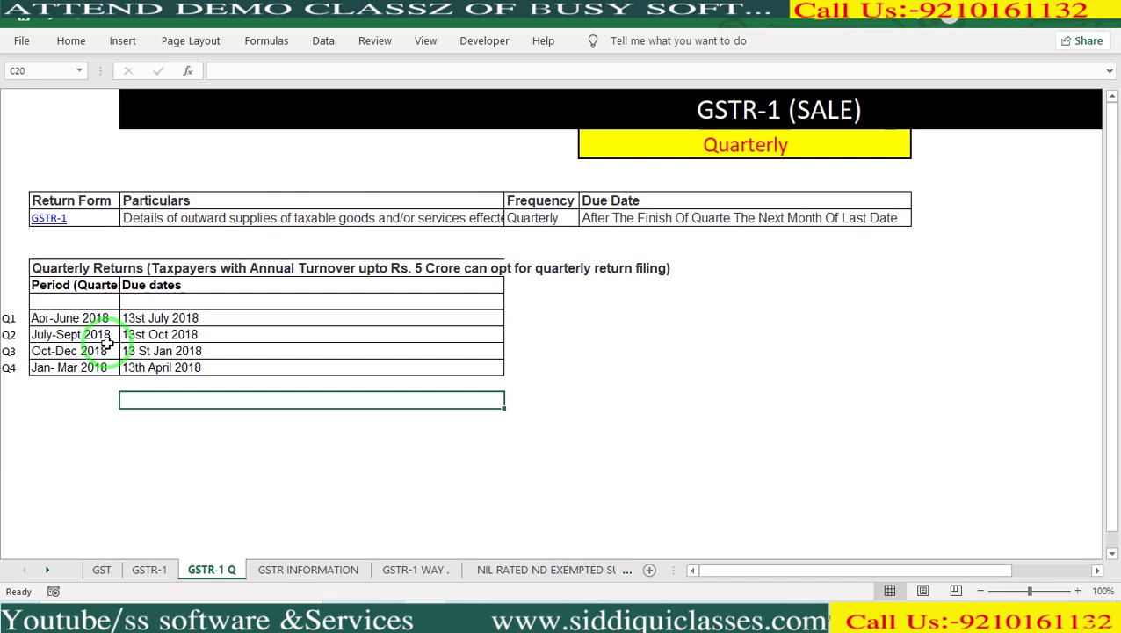
left_click(301, 567)
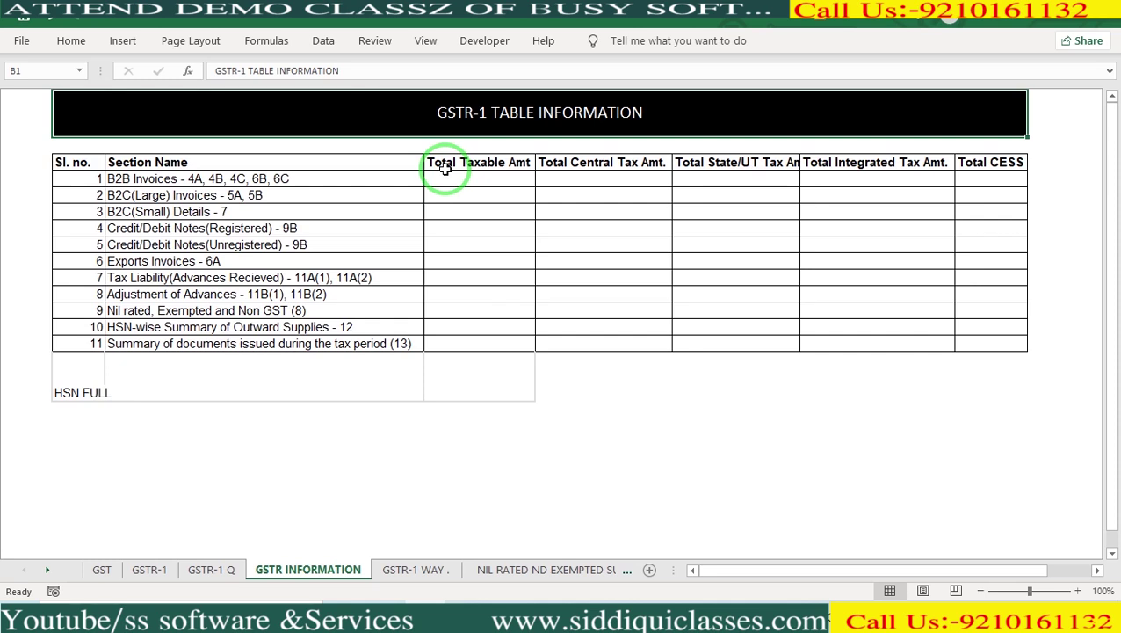
left_click(375, 615)
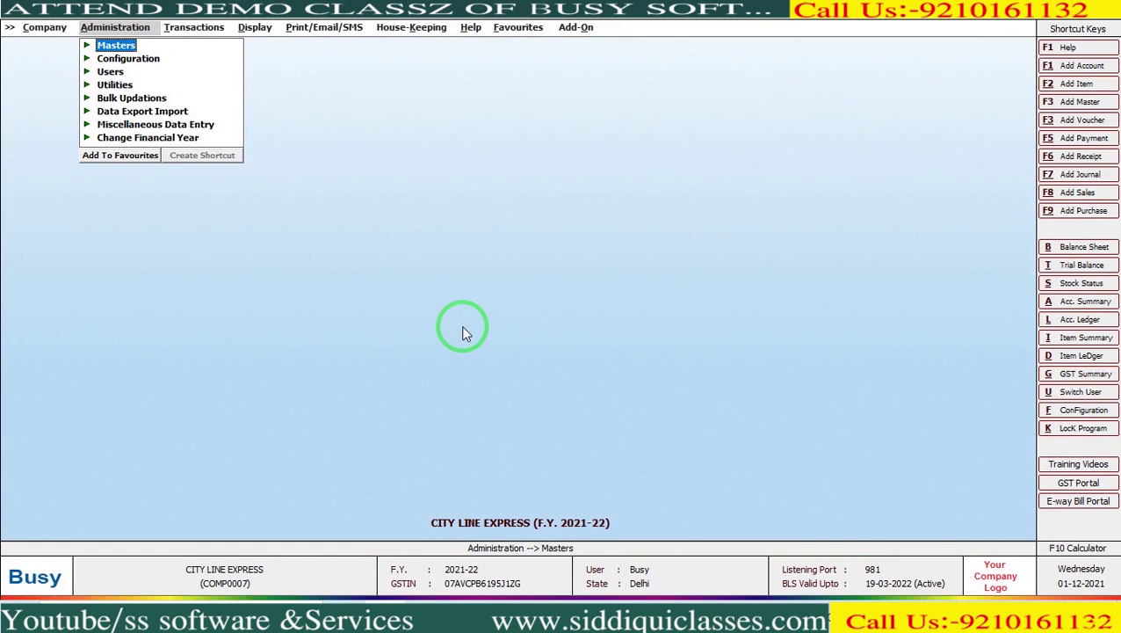
- Navigate Display > GST Reports > GST Returns to the GSTR-1 (w.e.f May 2021) report
key("Right")
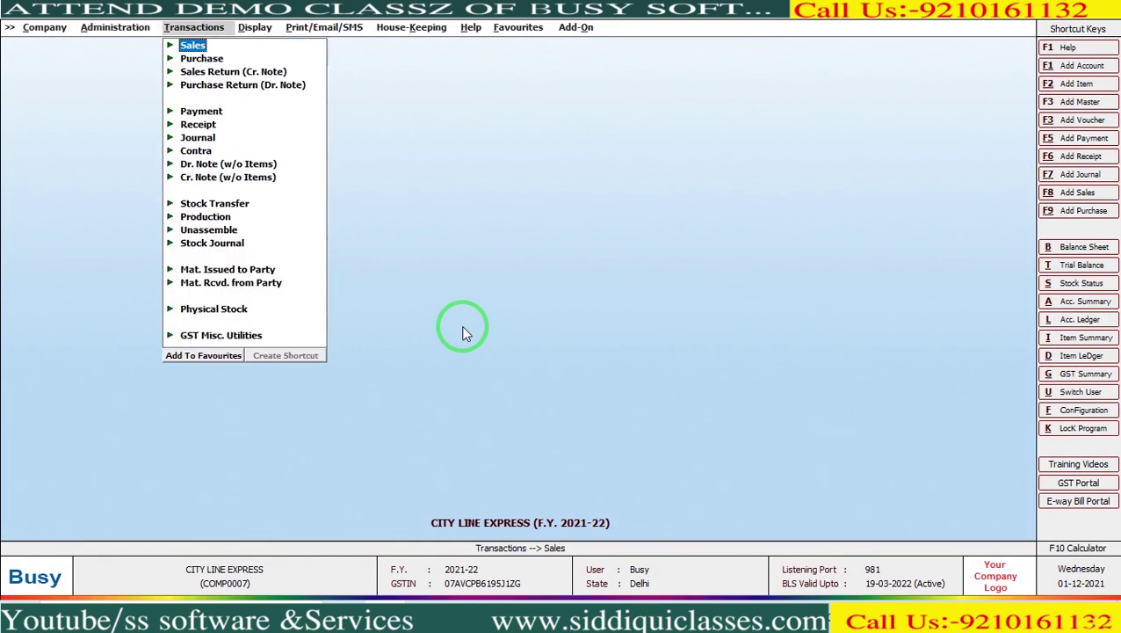
key("Right")
key("Down")
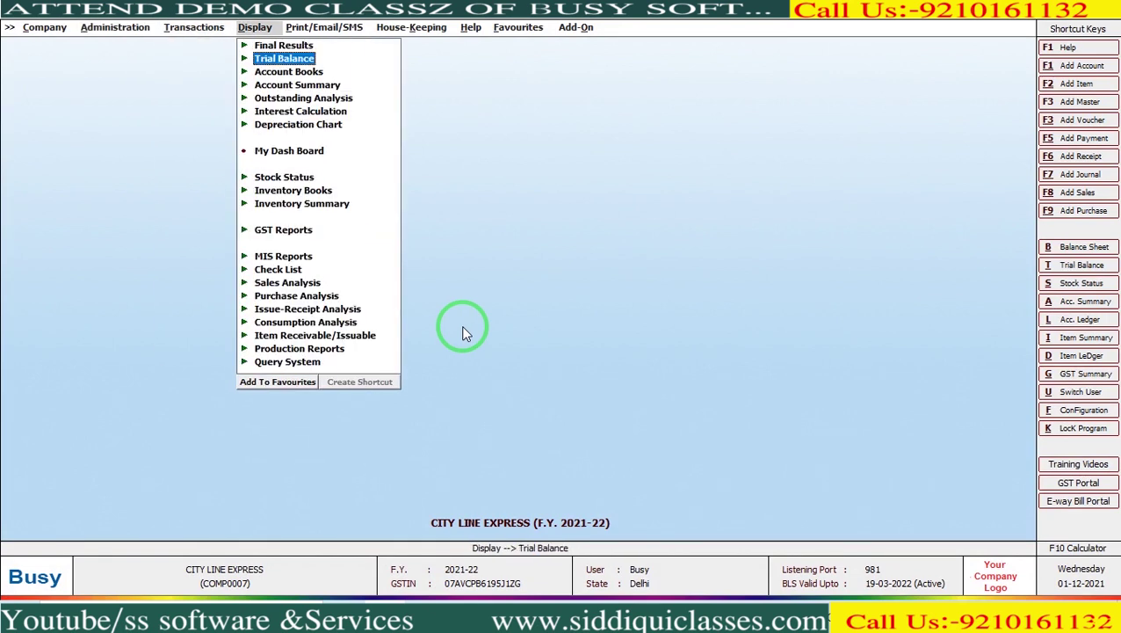
key("i")
key("i")
key("i")
key("g")
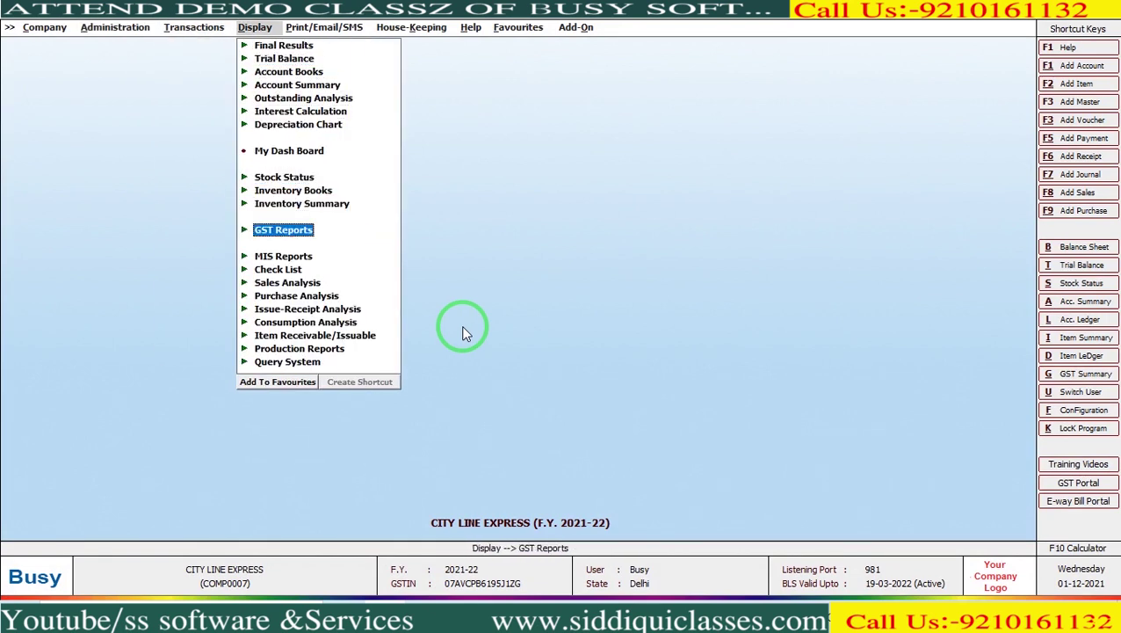
key("Return")
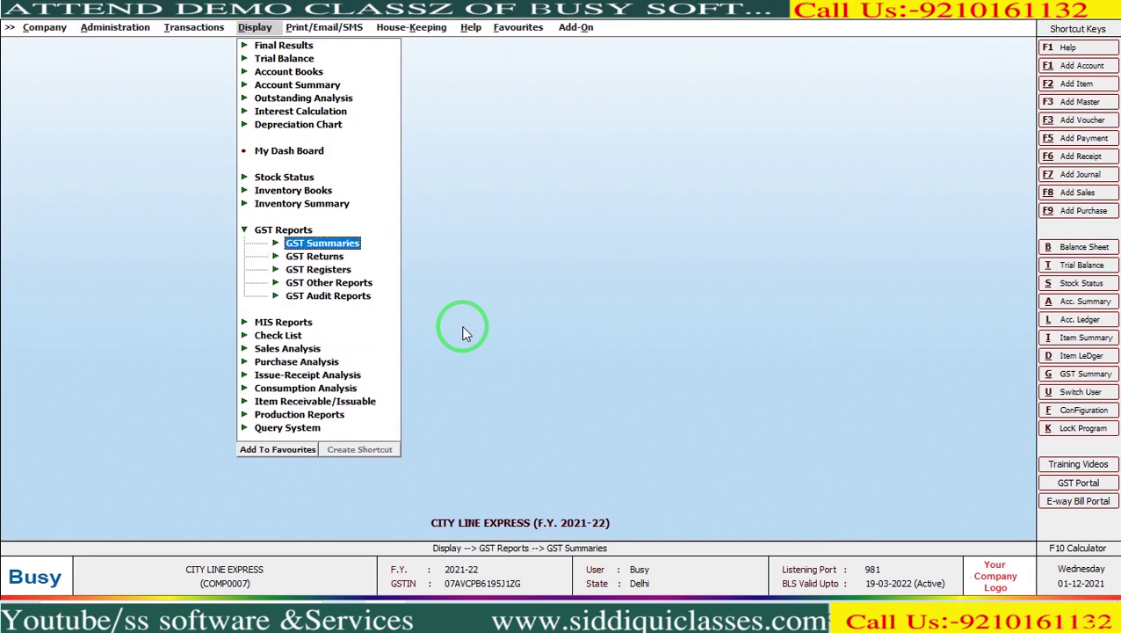
key("Down")
key("Return")
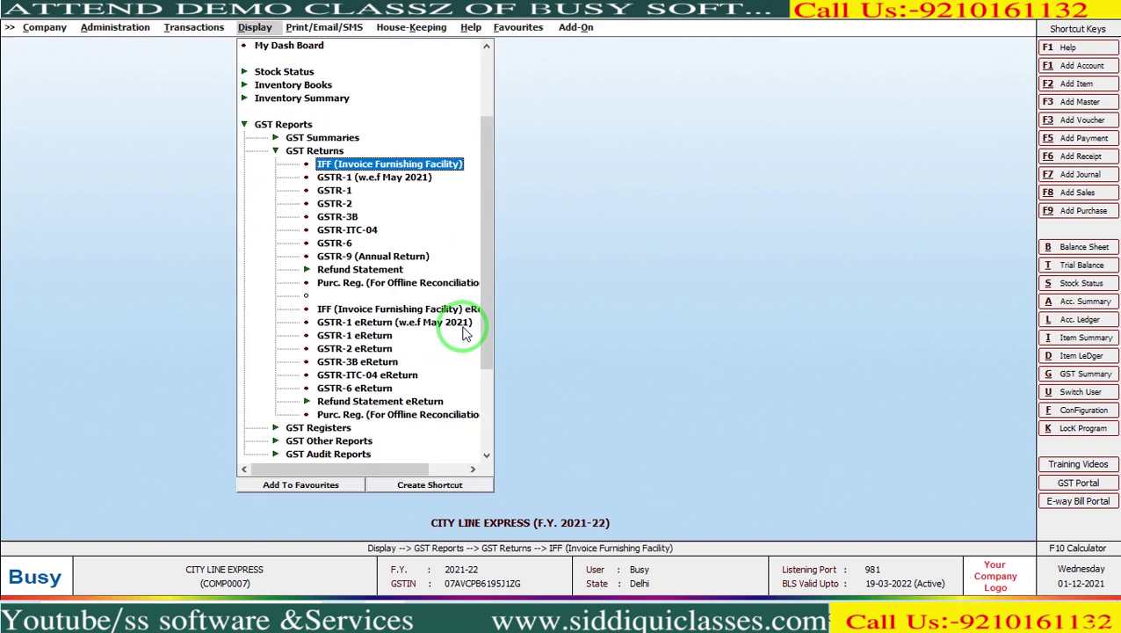
key("Down")
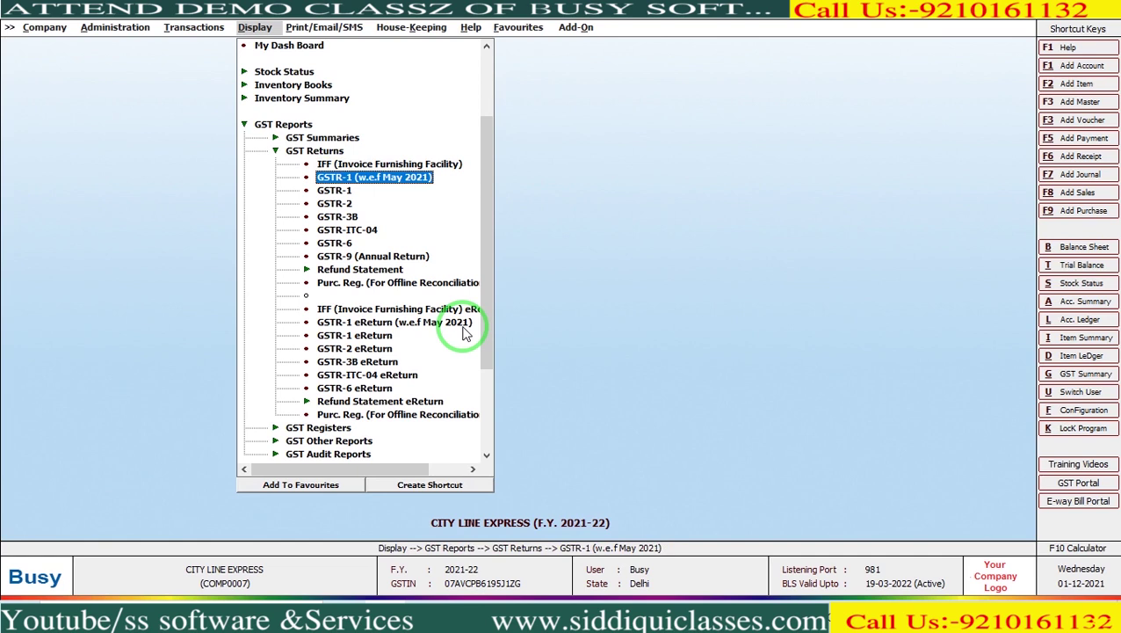
key("Return")
- Set the period 01-11-2021 to 30-11-2021 and accept the remaining default options
type("1")
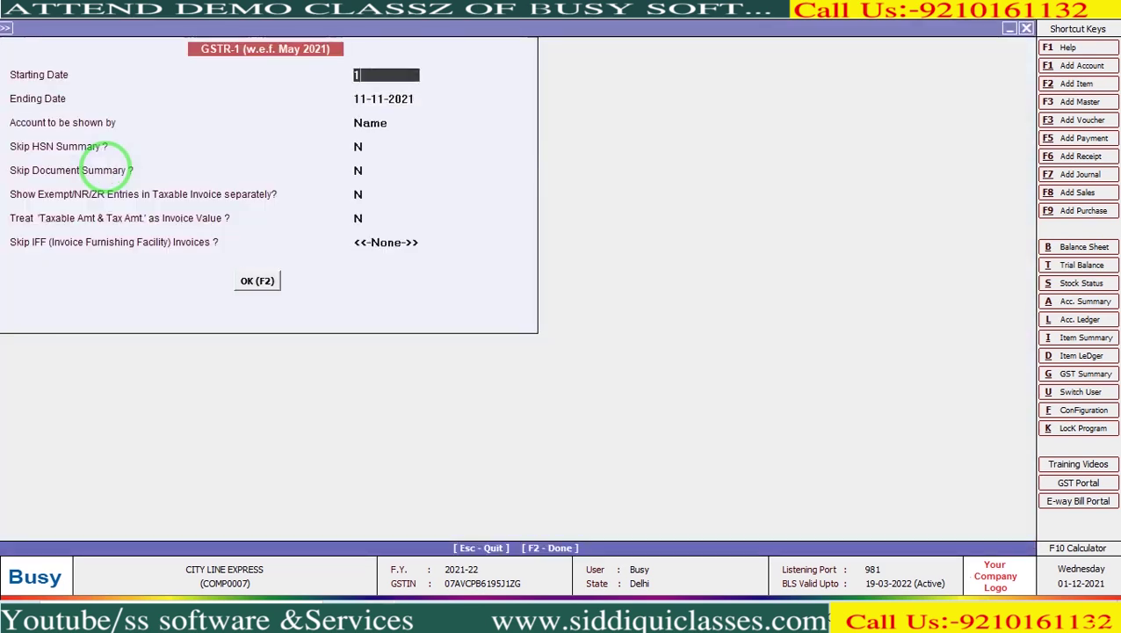
type("-11")
key("Return")
type("30-")
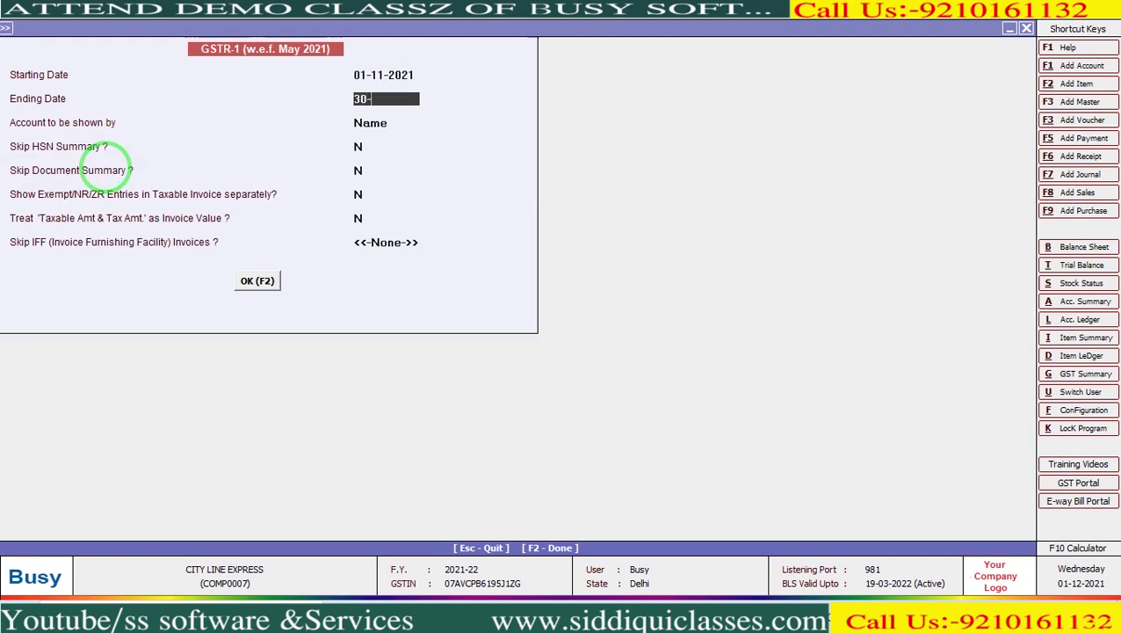
type("11")
key("Return")
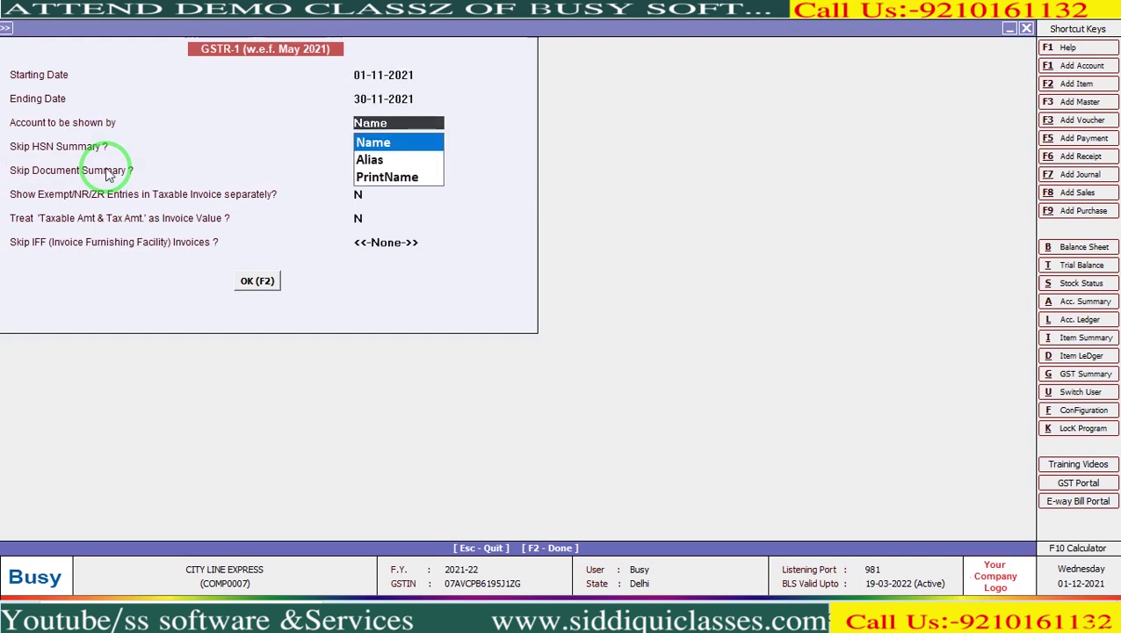
key("Return")
key("Return")
key("Return")
key("Return")
key("Return")
key("Return")
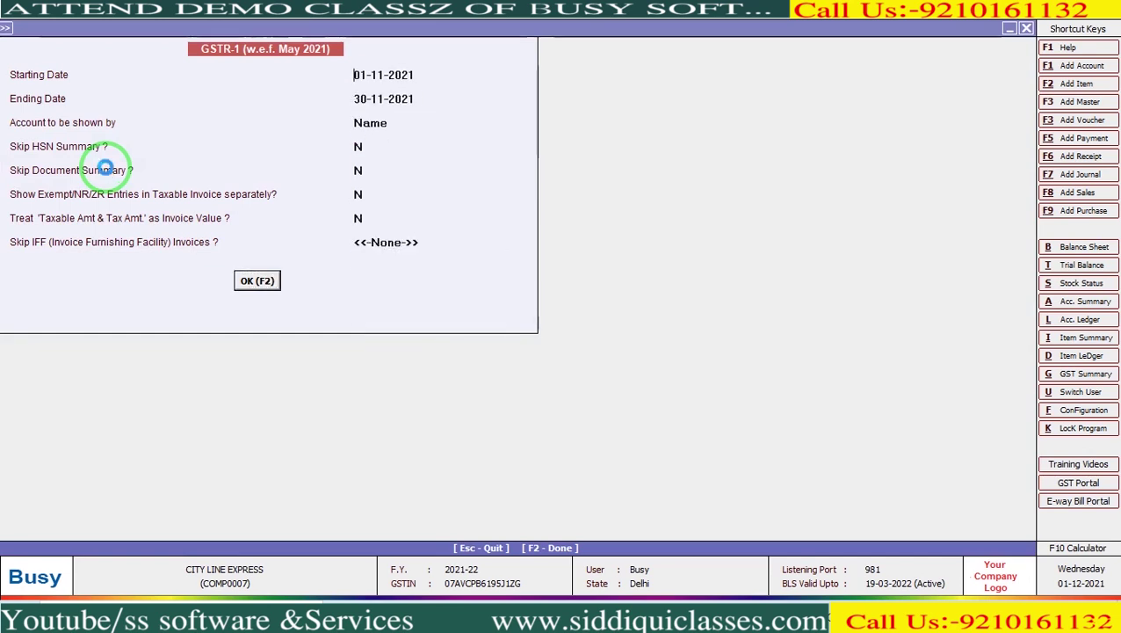
key("Return")
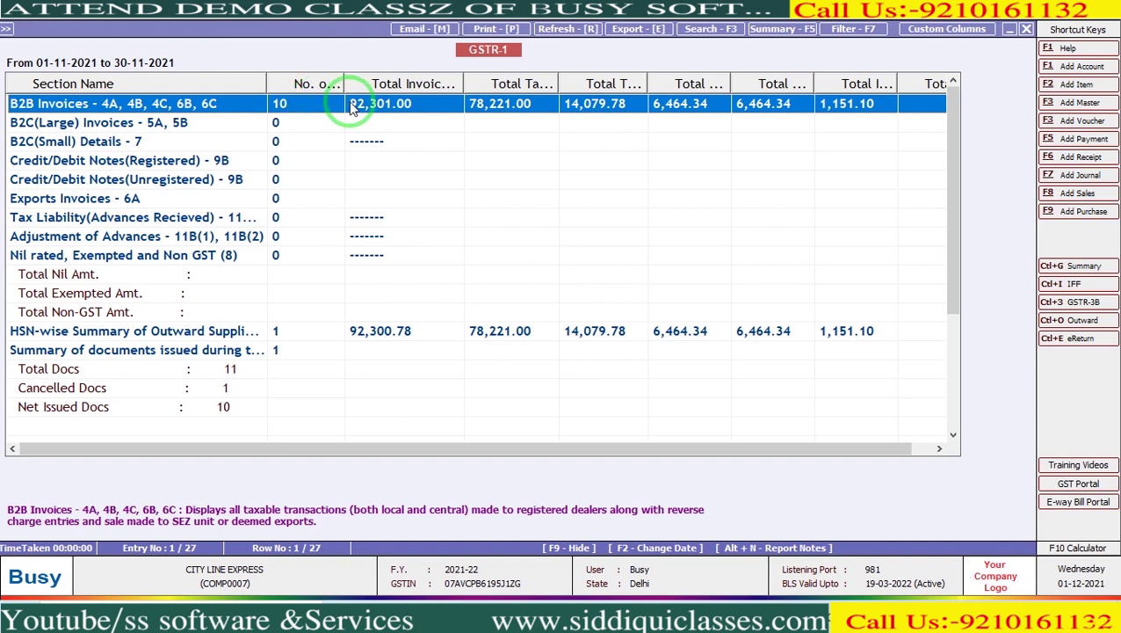
mouse_move(318, 246)
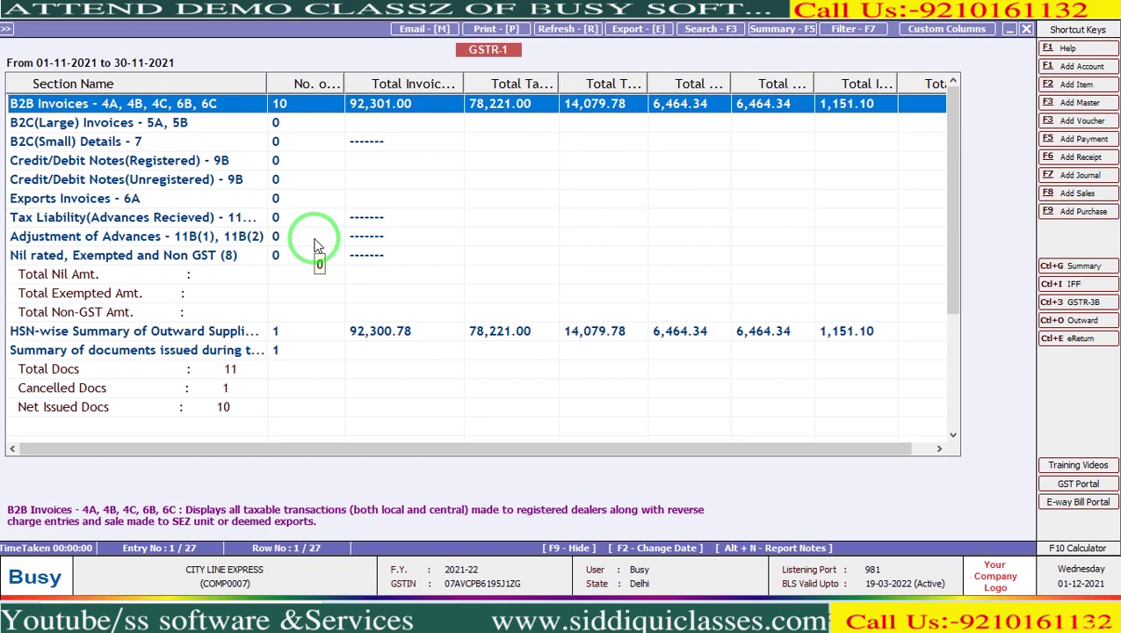
key("Return")
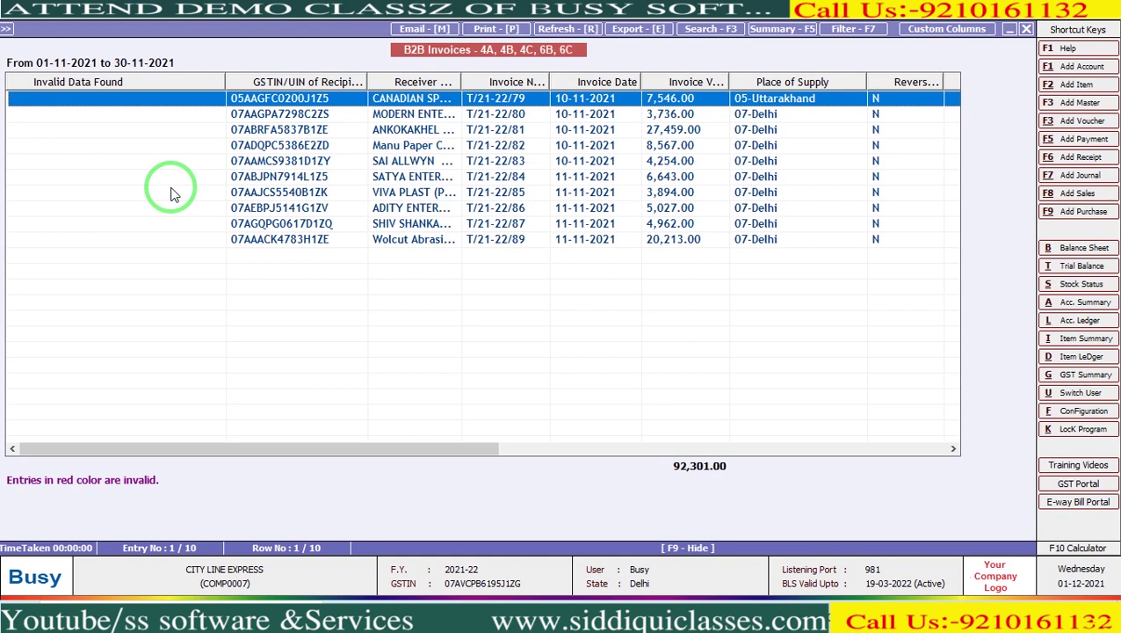
key("Escape")
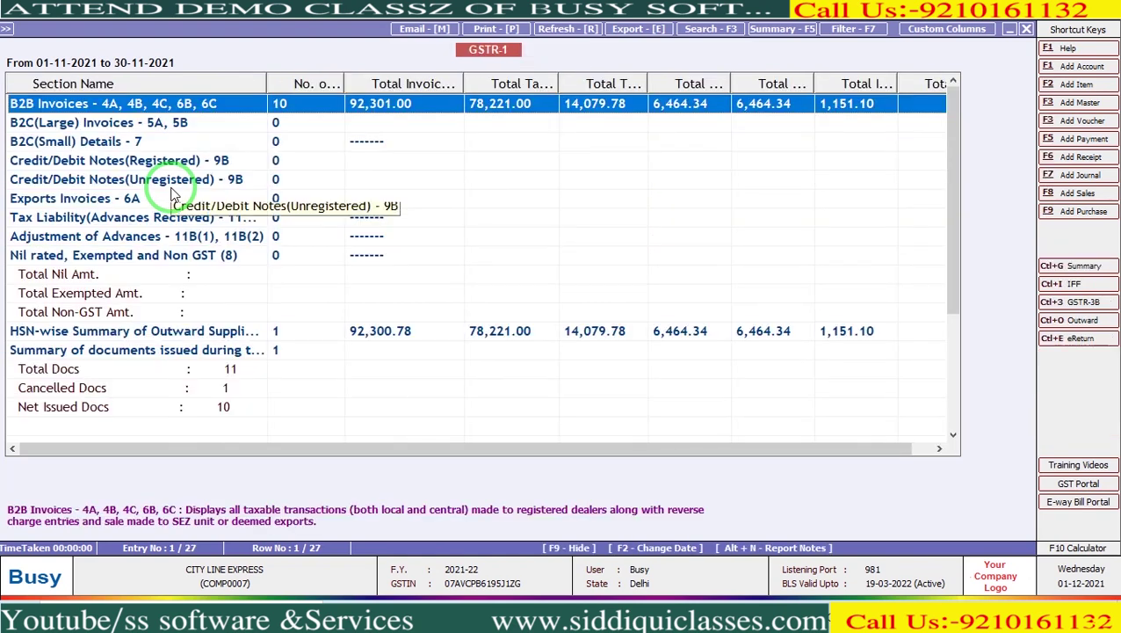
key("Down")
key("Down")
key("Down")
key("Down")
key("Down")
key("Down")
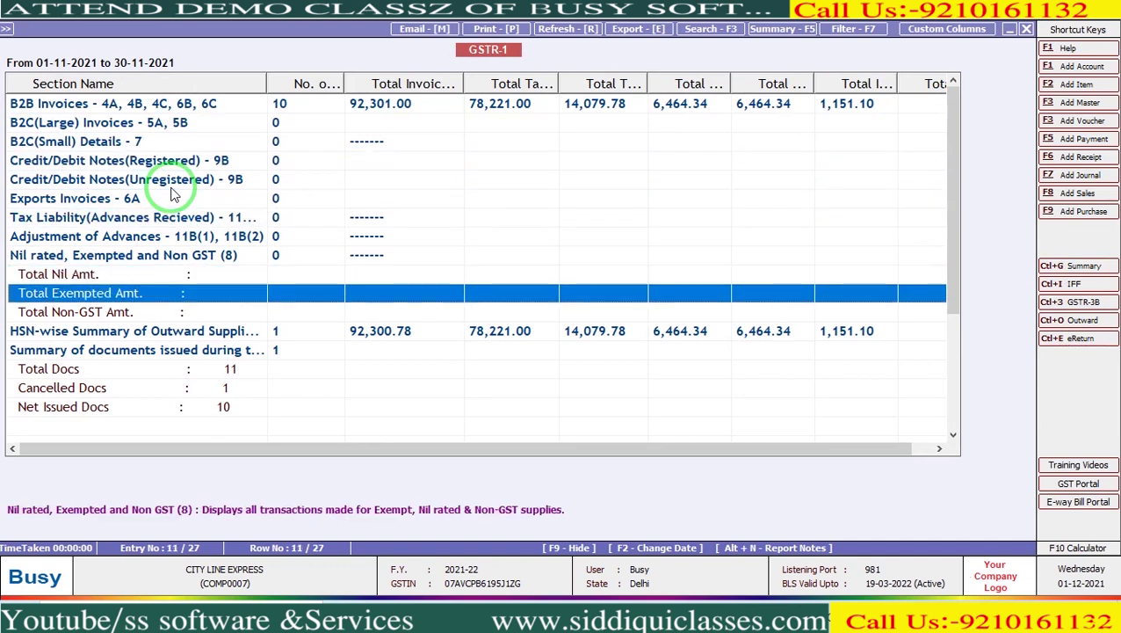
key("Down")
key("Down")
key("Return")
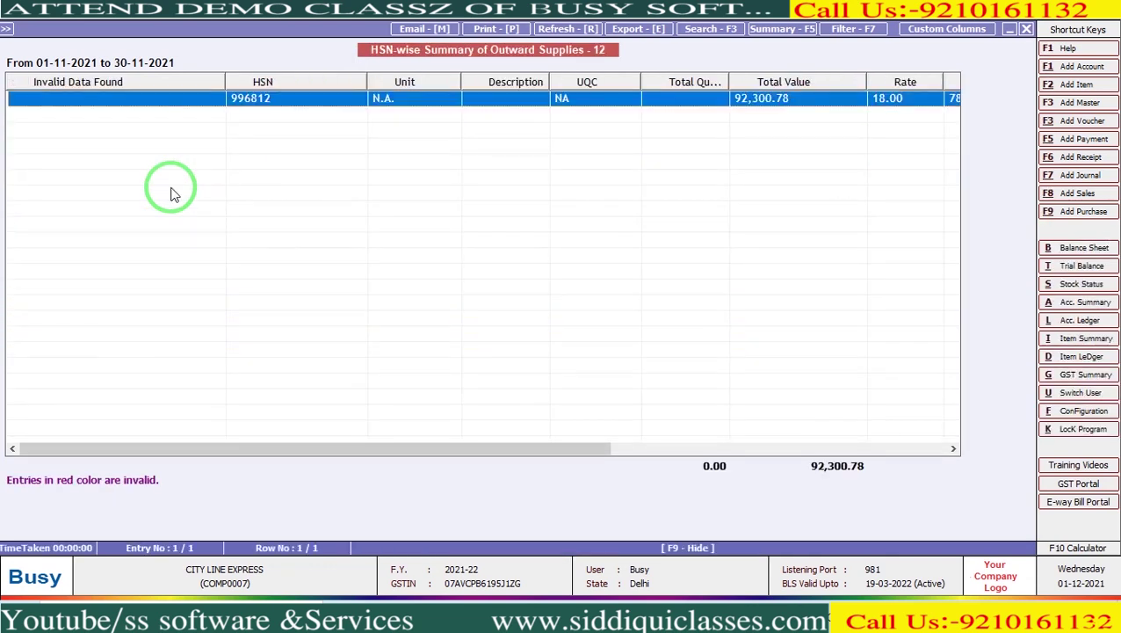
key("Escape")
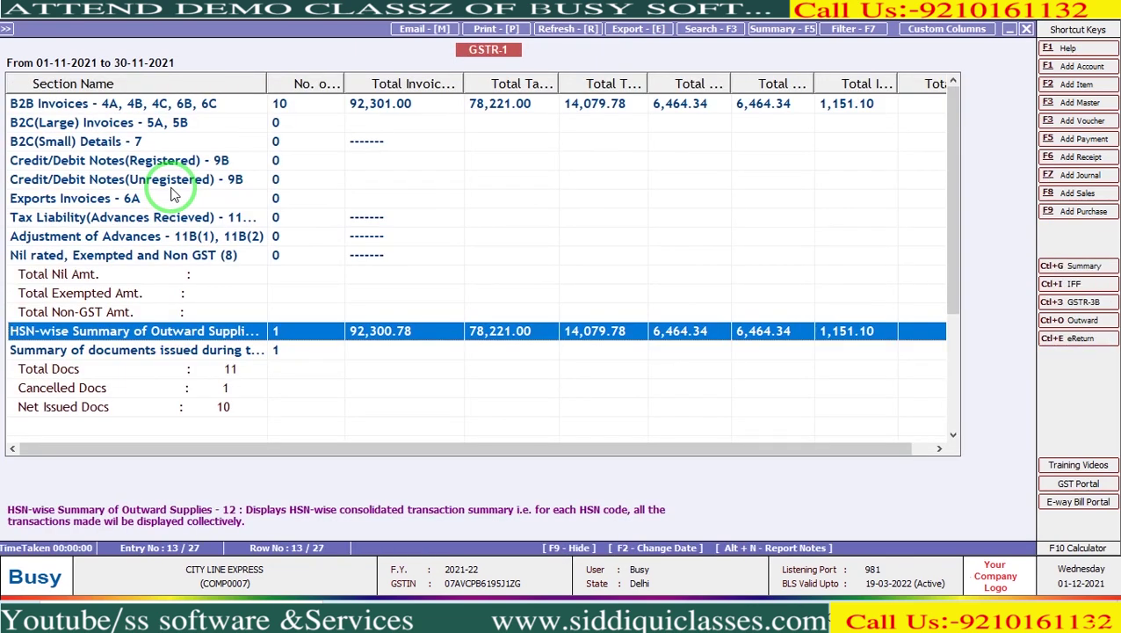
key("Down")
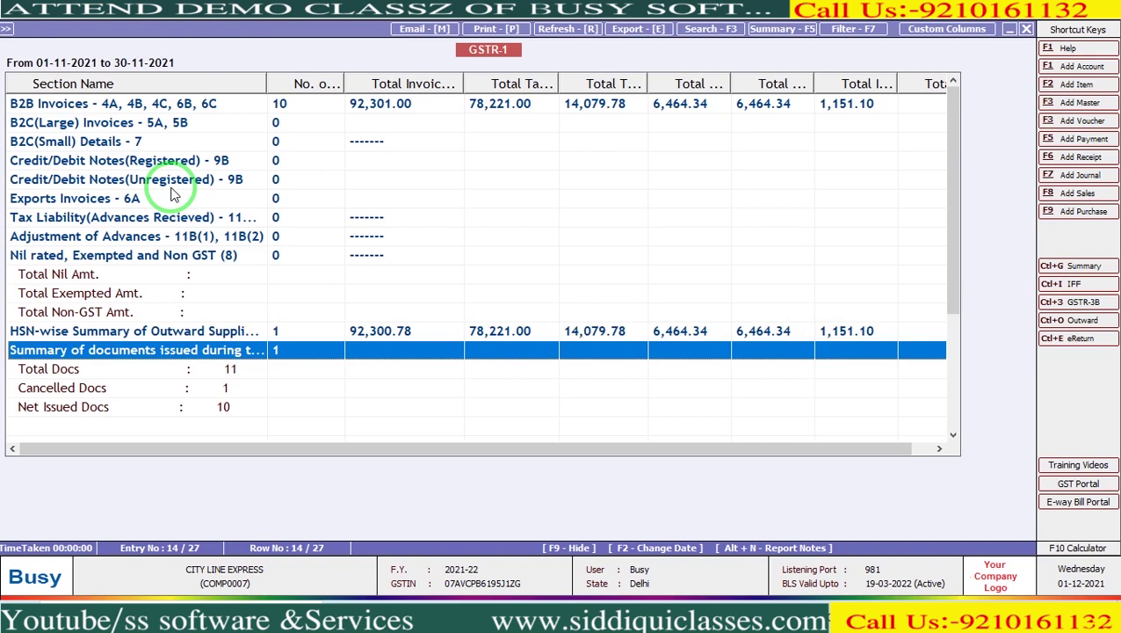
key("Return")
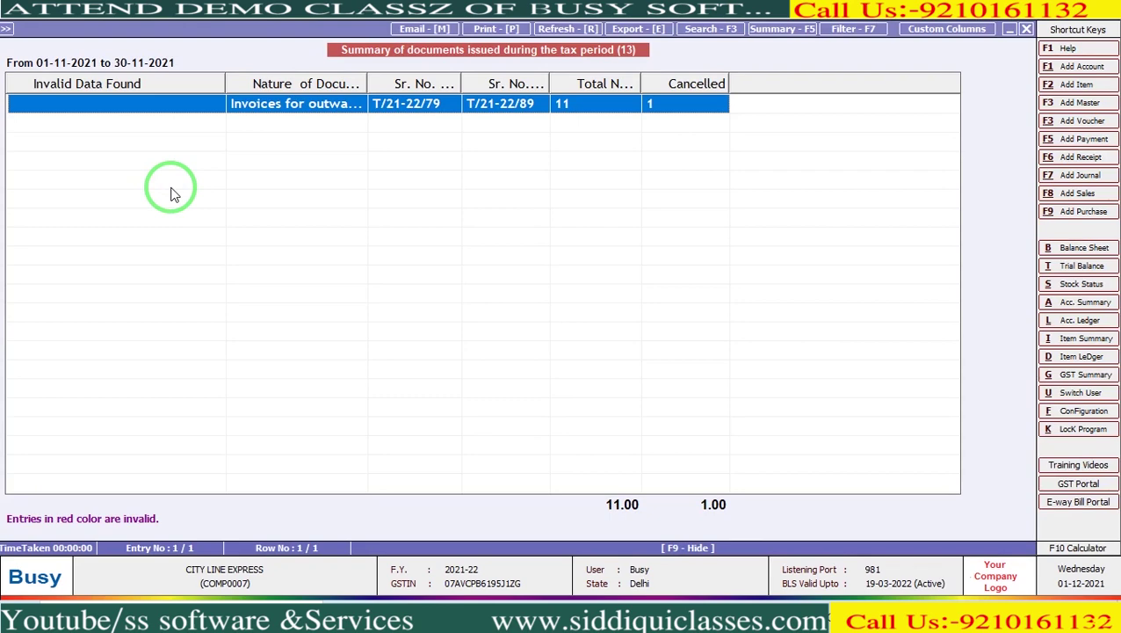
key("Escape")
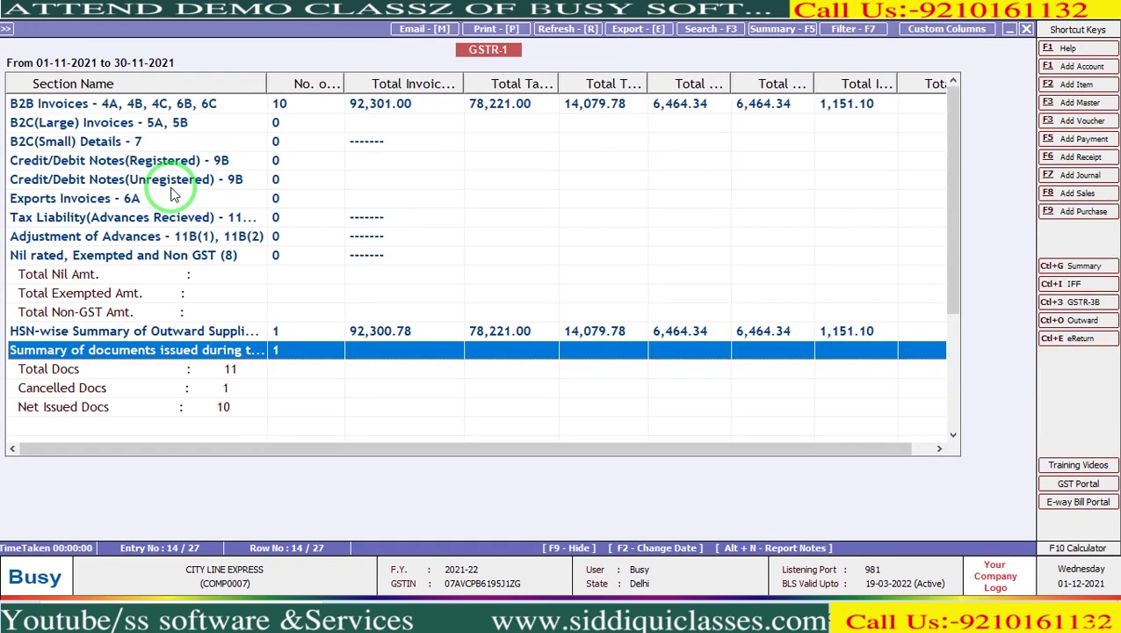
key("Escape")
key("Escape")
- Select GSTR-1 eReturn (w.e.f May 2021) and choose JSON as the report type
key("Down")
key("Down")
key("Down")
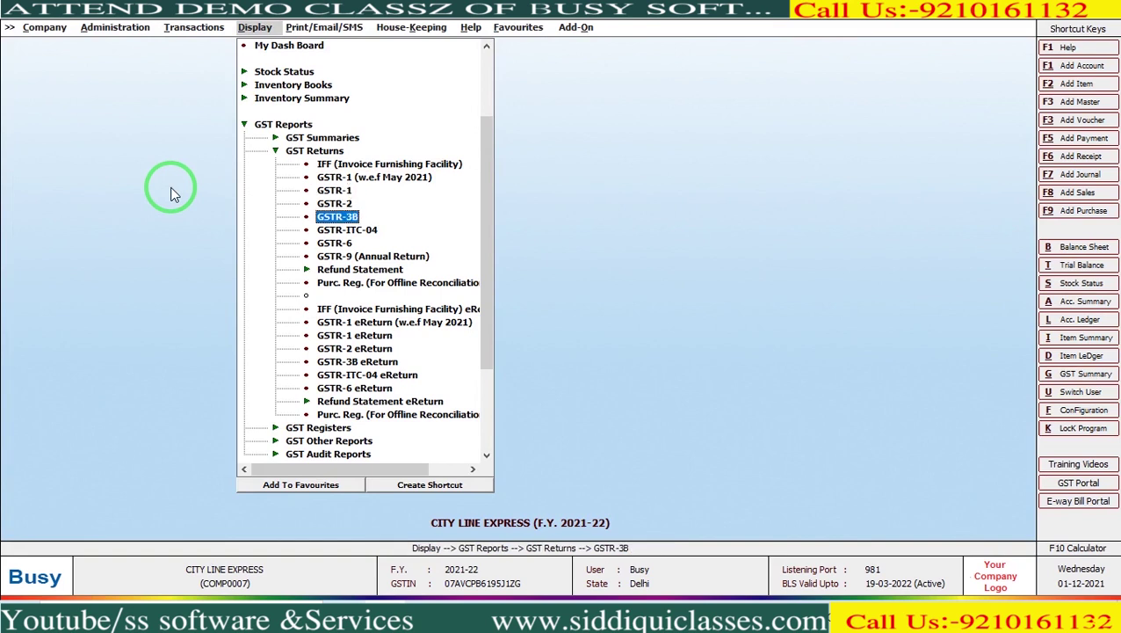
key("Down")
key("Down")
key("Down")
key("Down")
key("Down")
key("Down")
key("Down")
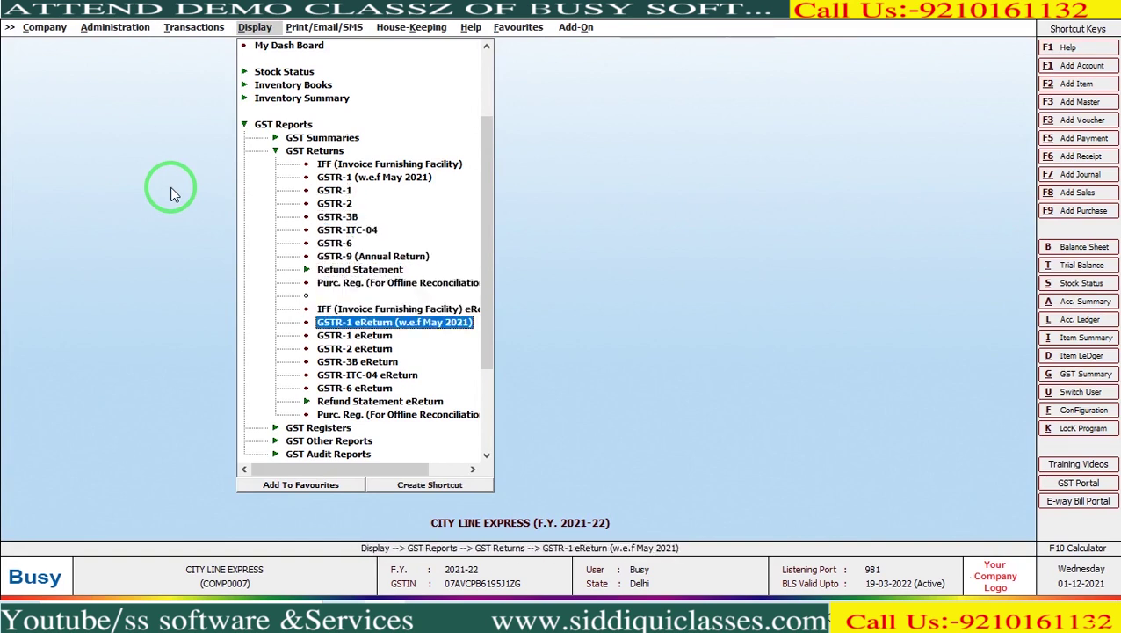
key("Return")
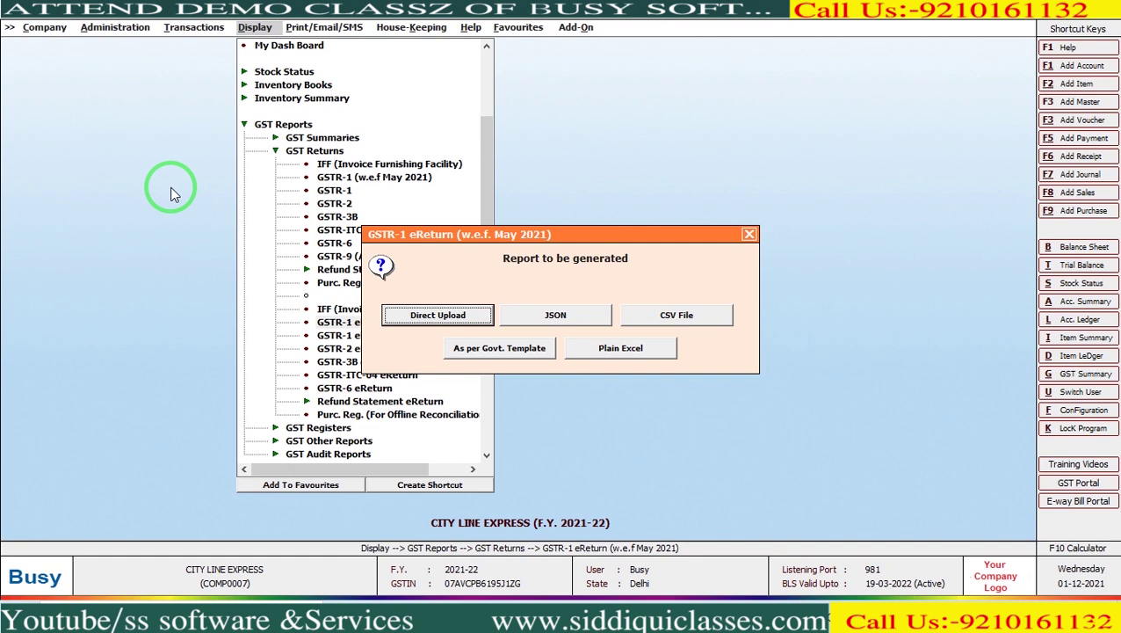
key("Right")
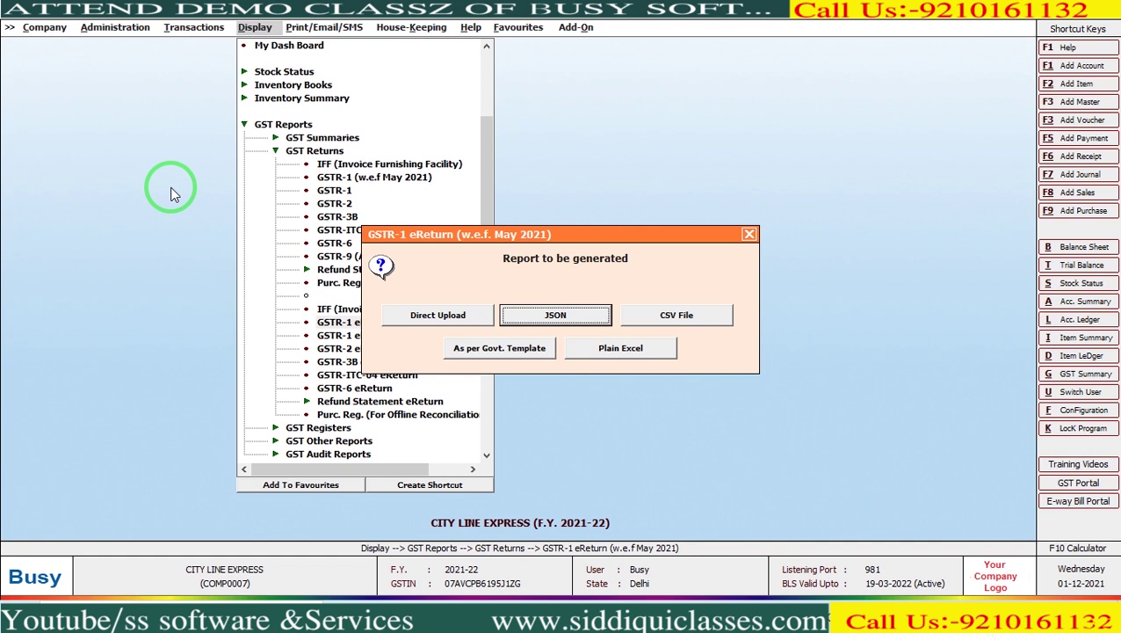
key("Return")
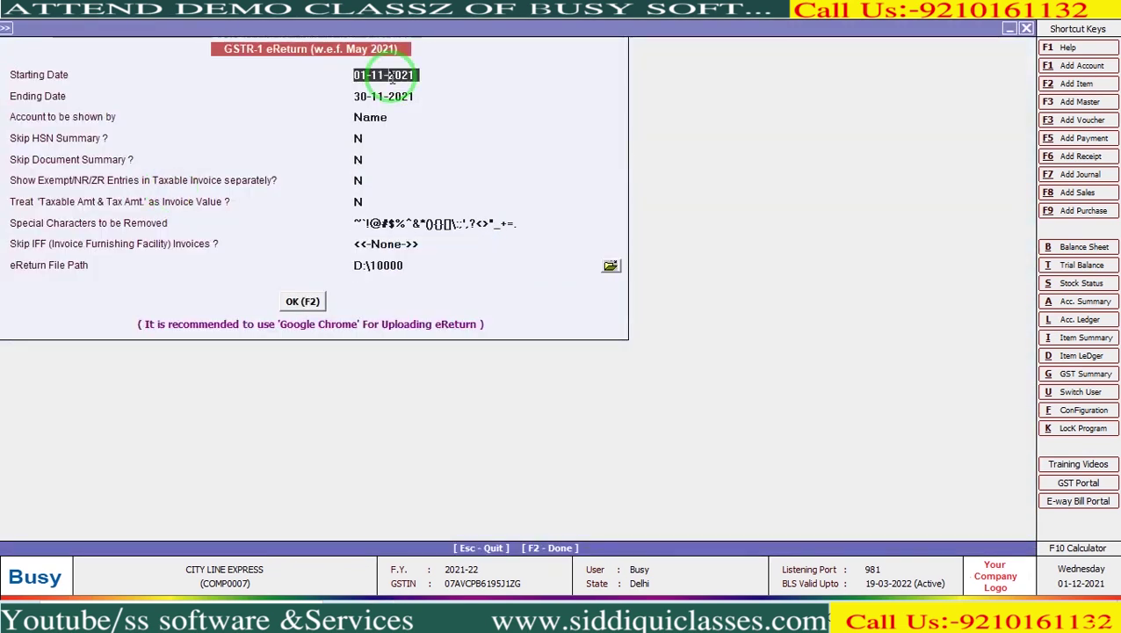
- Skip past the date and account options and pick D:\10000 as the eReturn file path
key("Return")
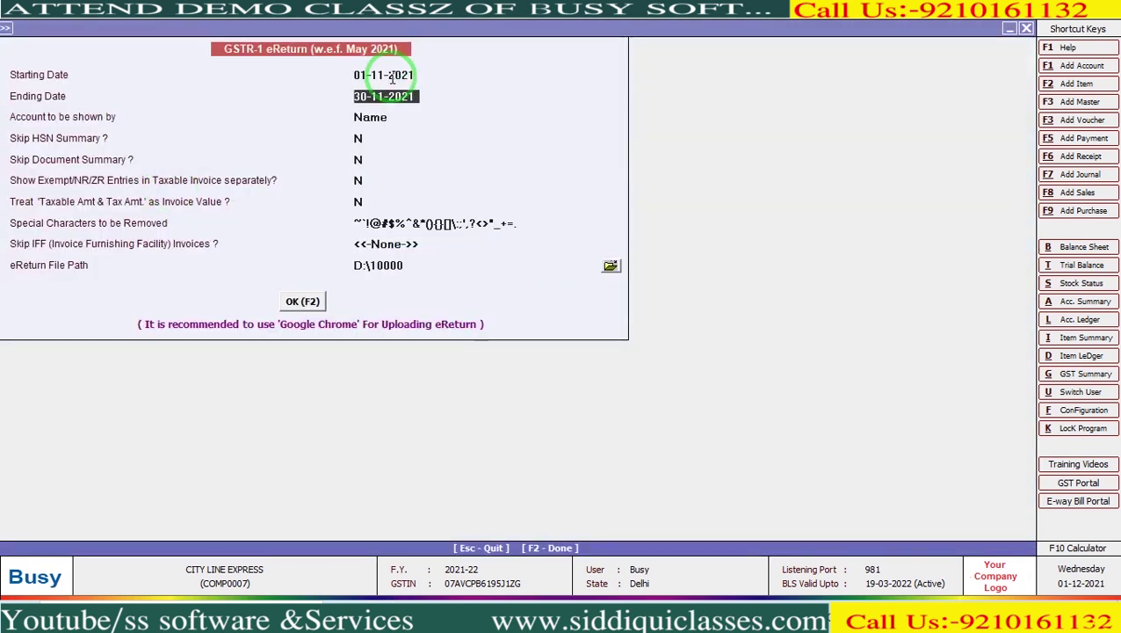
key("Return")
key("Return")
key("Return")
key("Return")
key("Return")
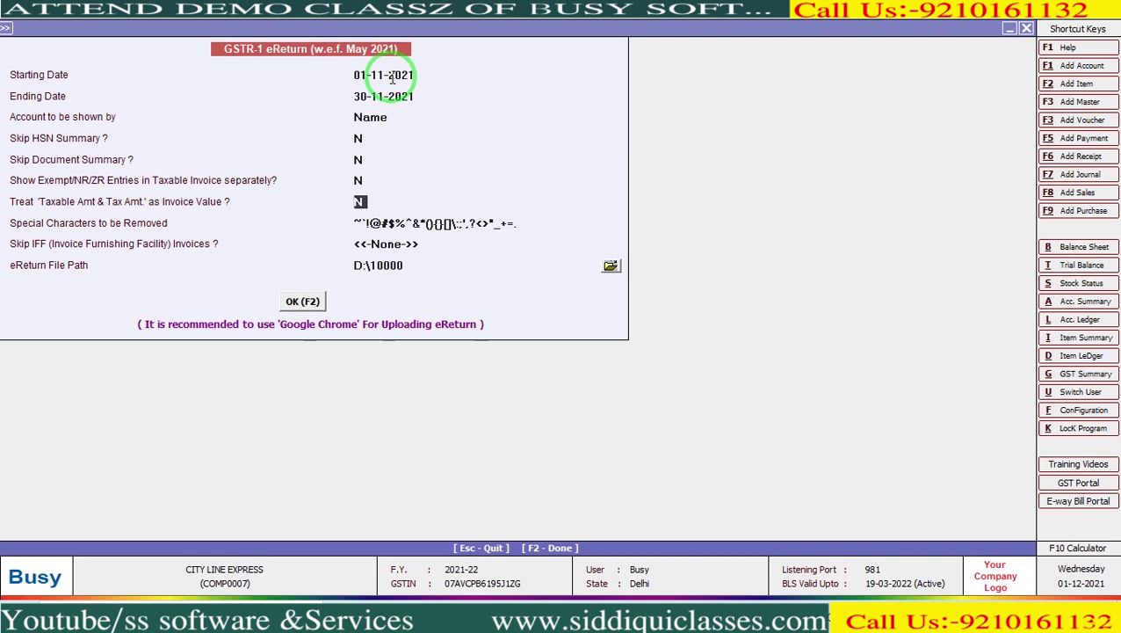
key("Return")
key("Return")
key("Return")
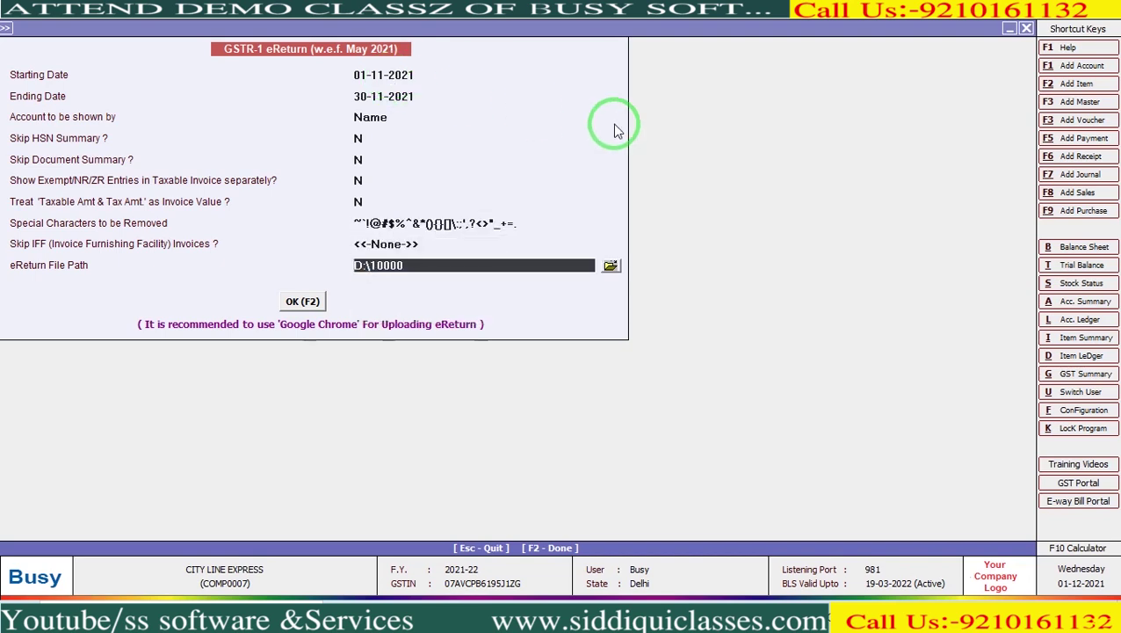
left_click(610, 266)
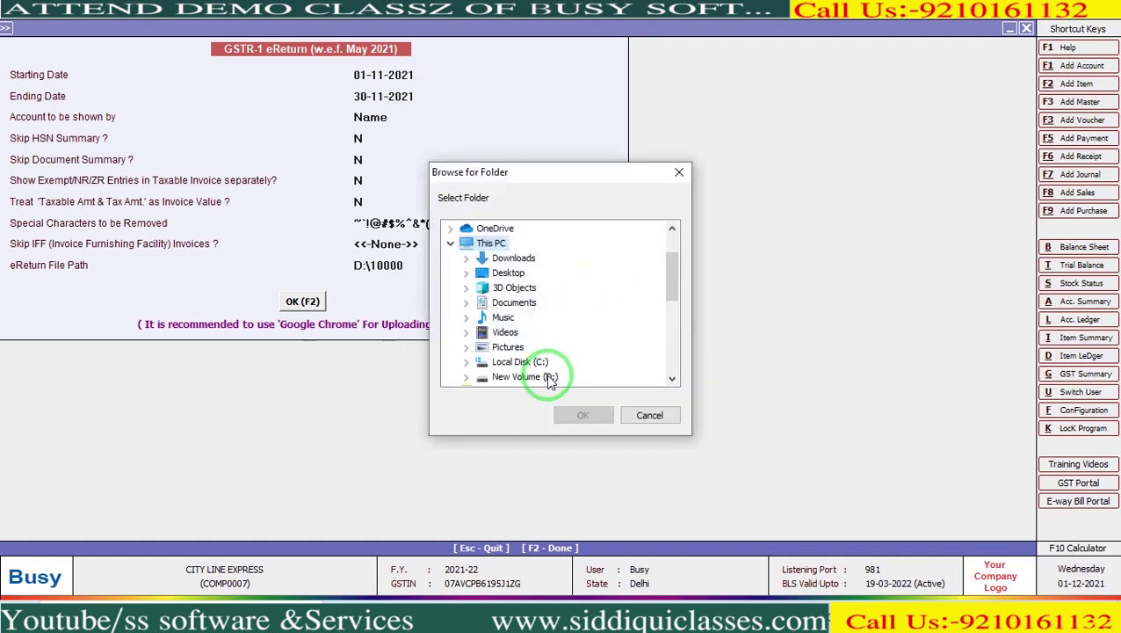
double_click(550, 378)
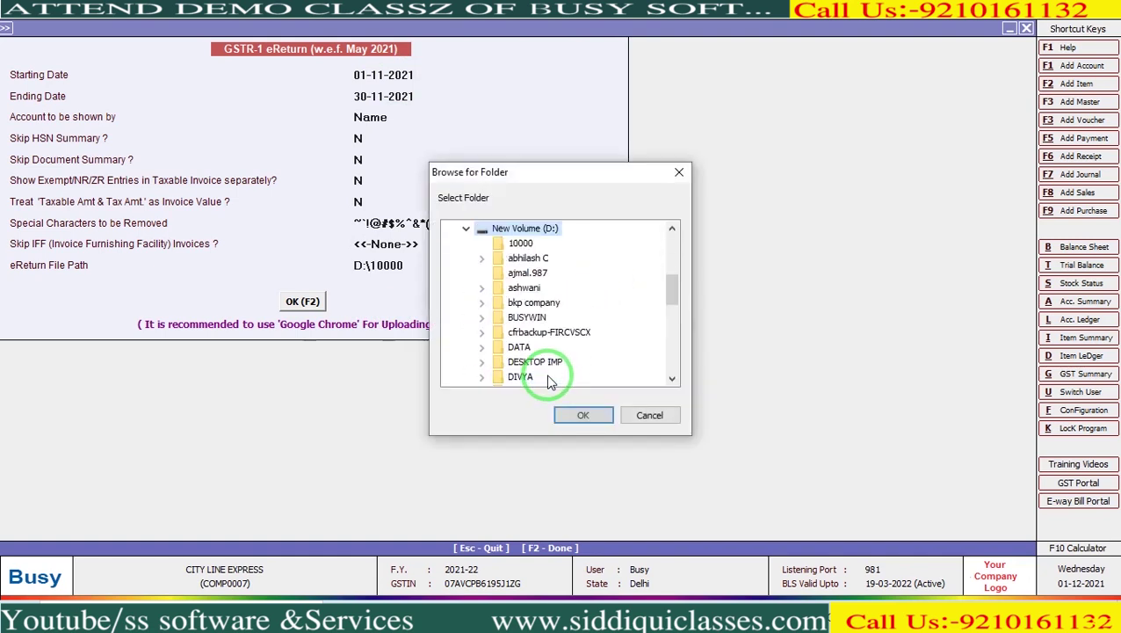
left_click(520, 245)
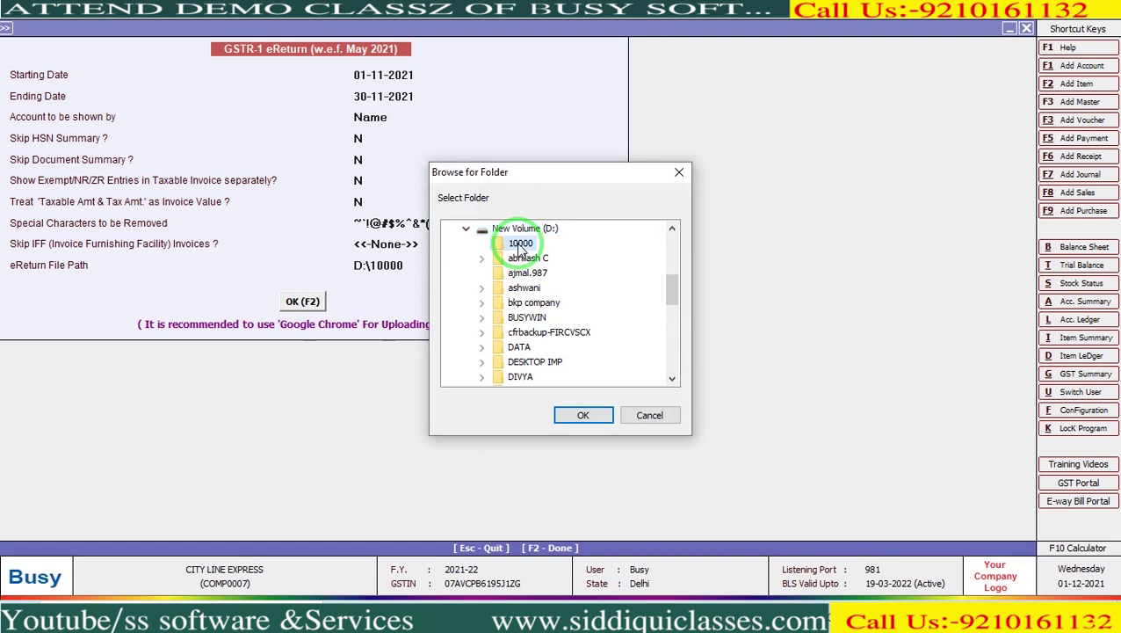
key("Return")
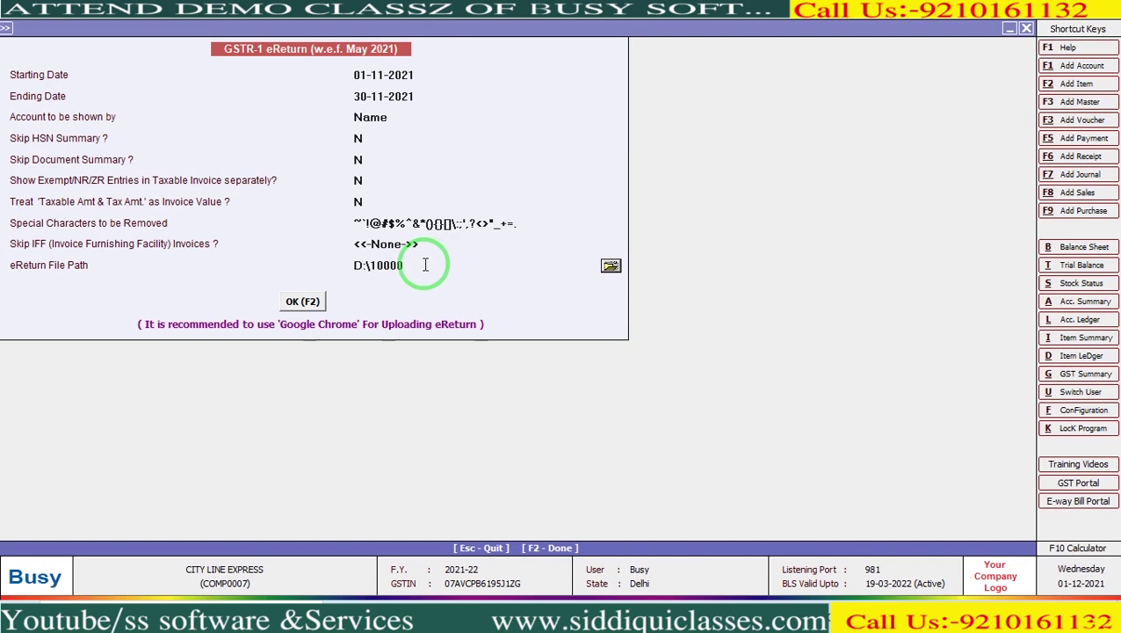
- Accept the settings and run error checks on transactions, HSN summary and document summary
left_click(306, 301)
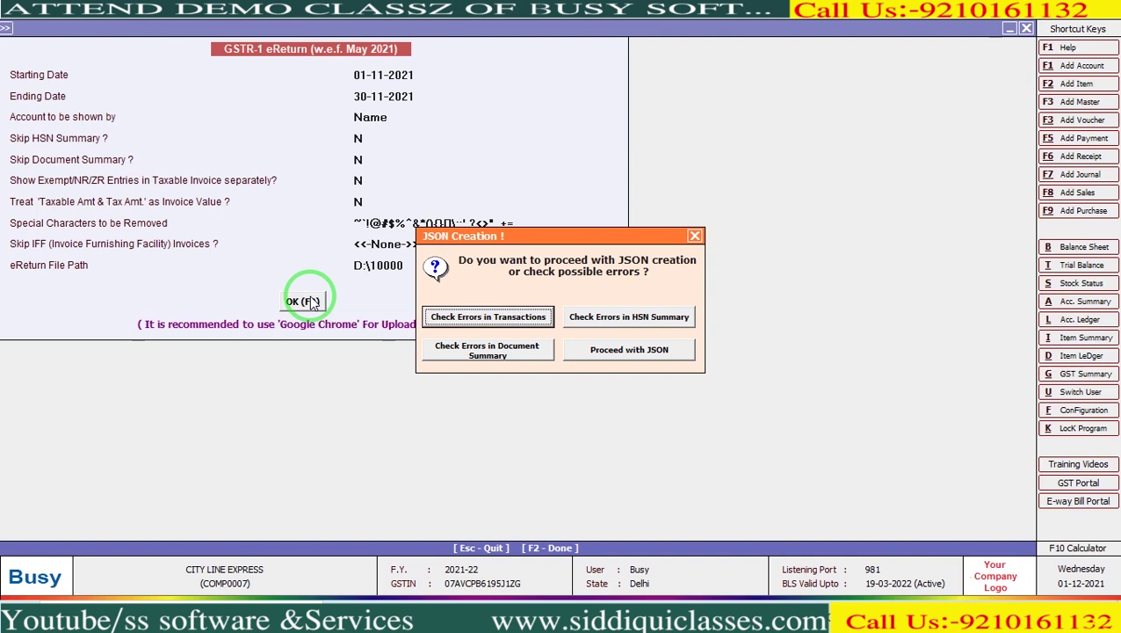
key("Return")
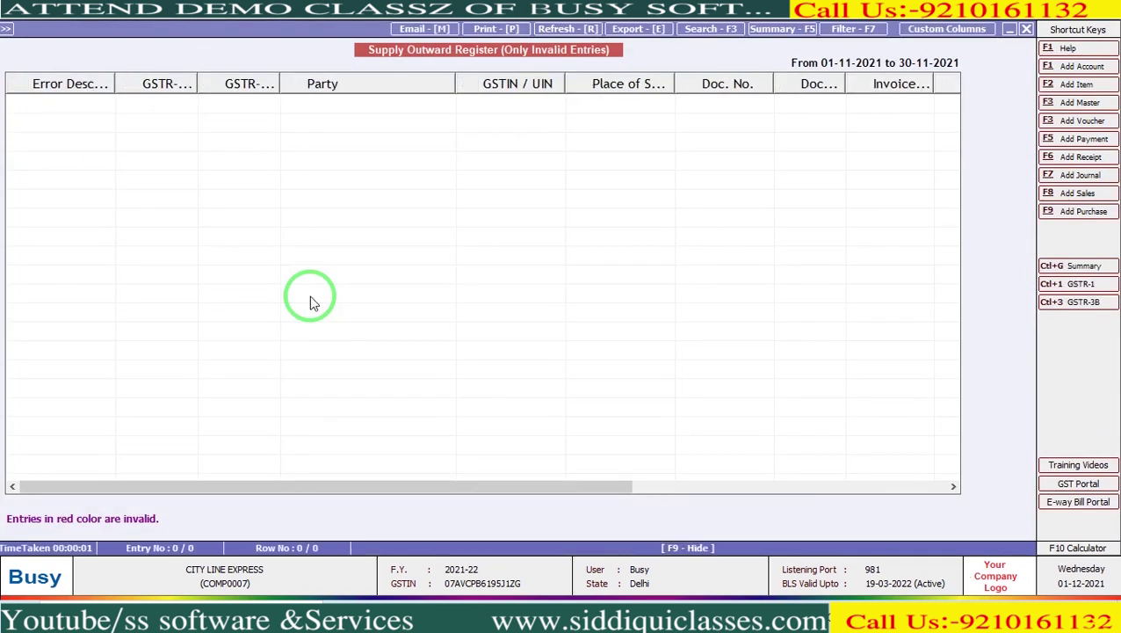
key("Escape")
key("Right")
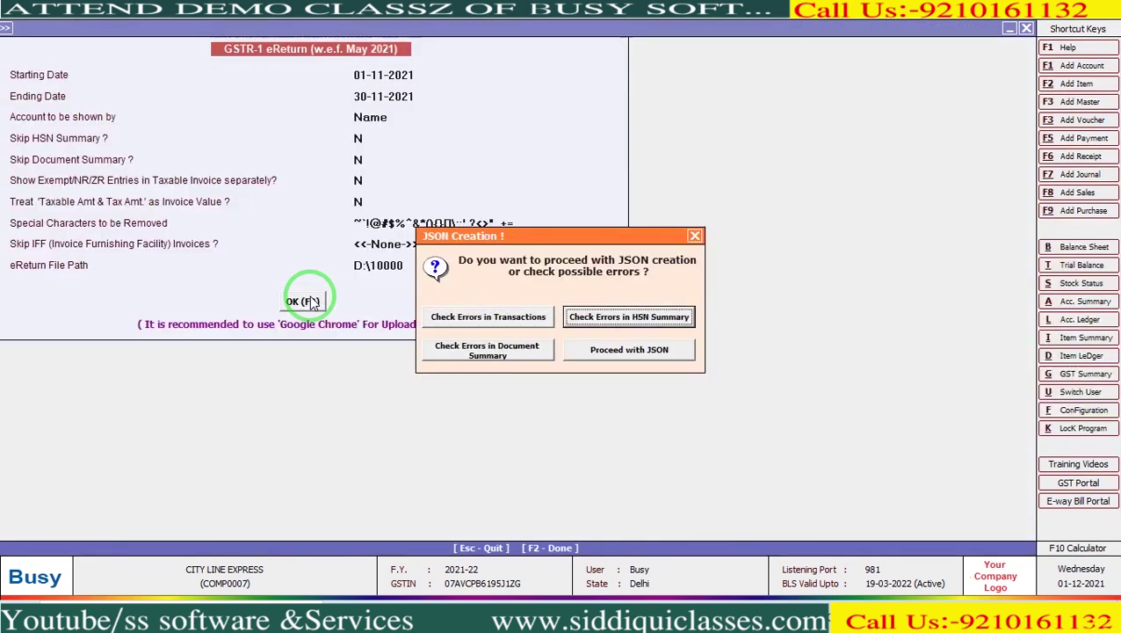
key("Return")
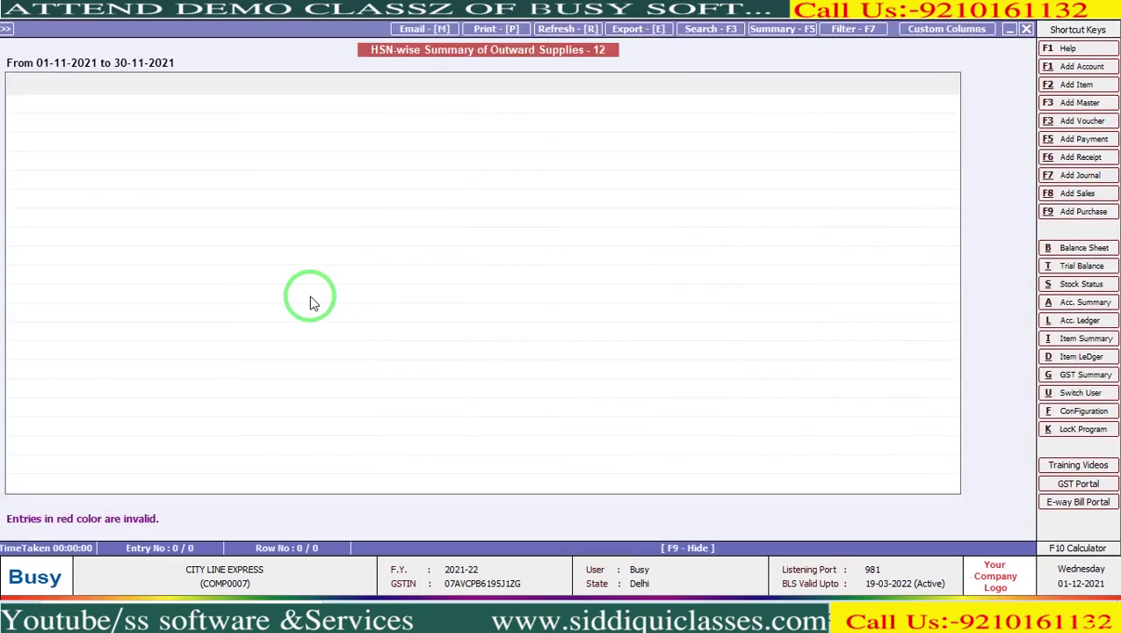
key("Escape")
key("Tab")
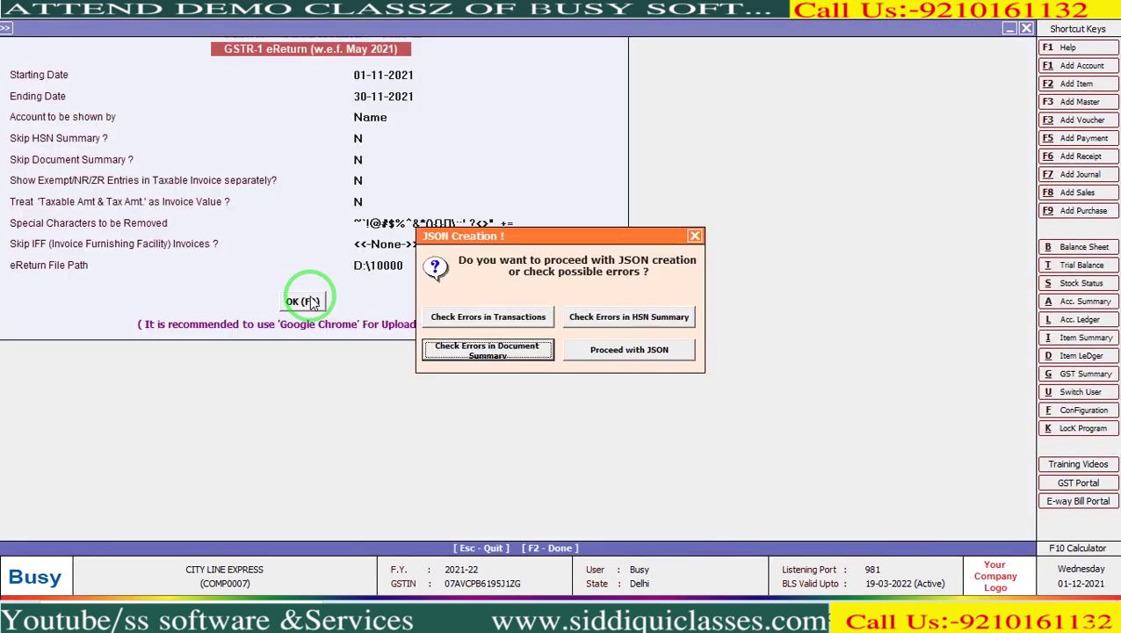
key("Return")
key("Escape")
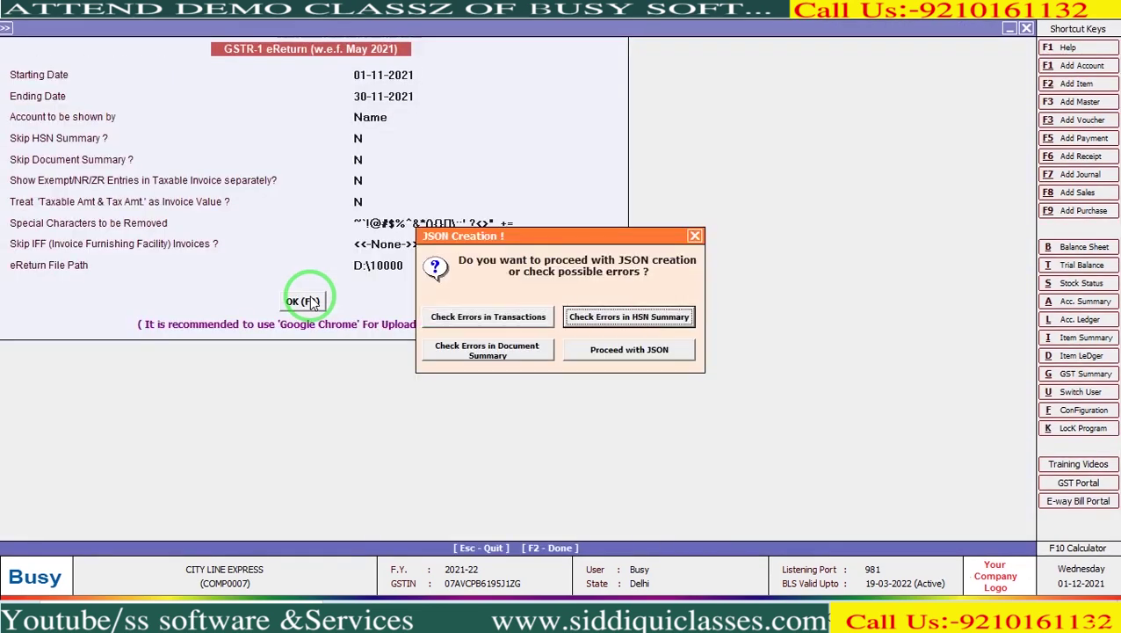
- Proceed to create the GSTR-1 JSON file and dismiss the success message
key("Tab")
key("Tab")
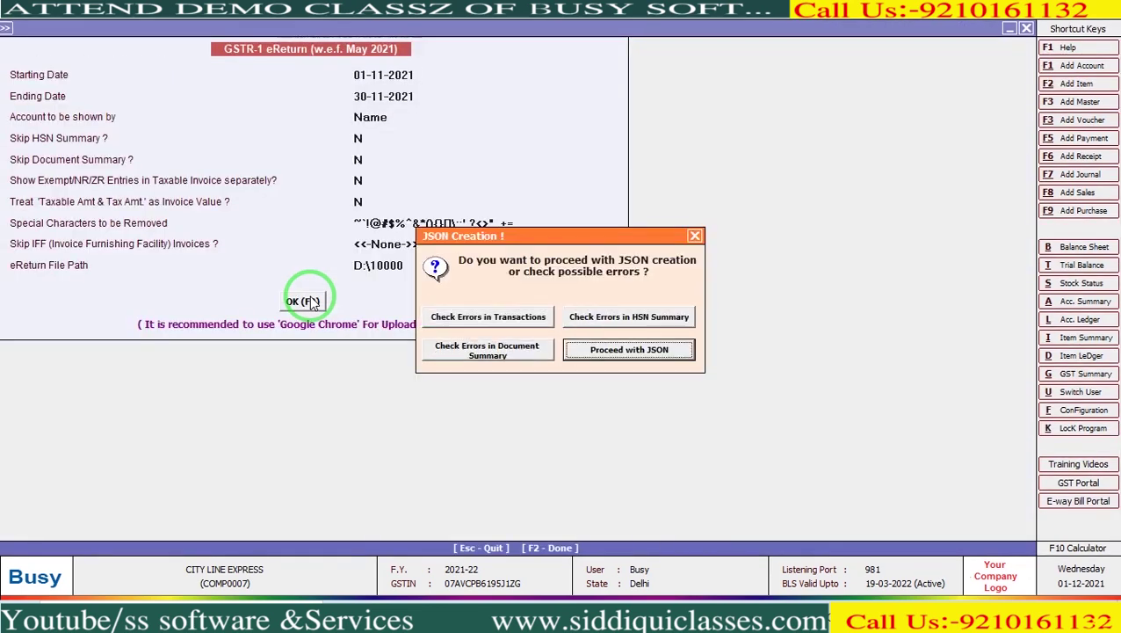
key("Return")
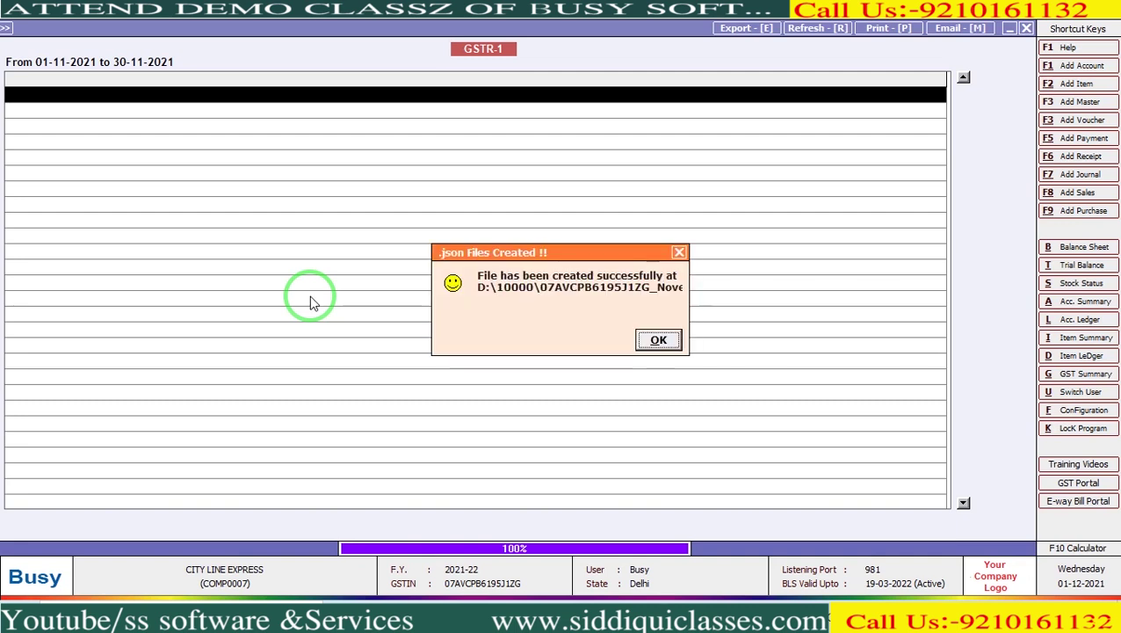
key("Return")
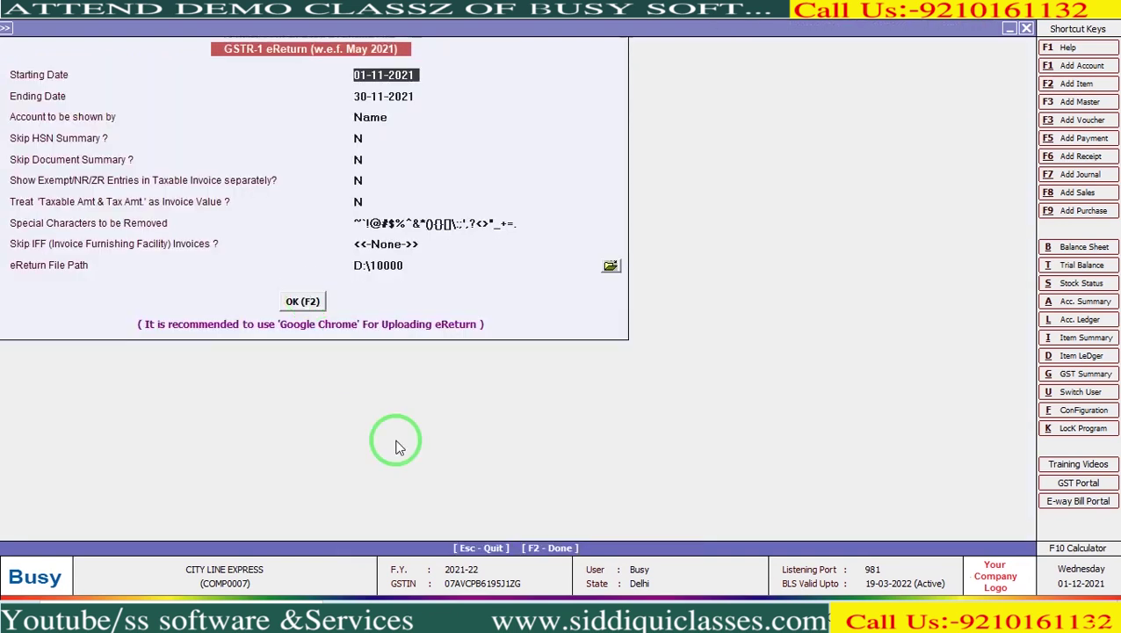
- Open D:\10000, select the November GSTR-1 JSON file, and switch back to Chrome
left_click(464, 590)
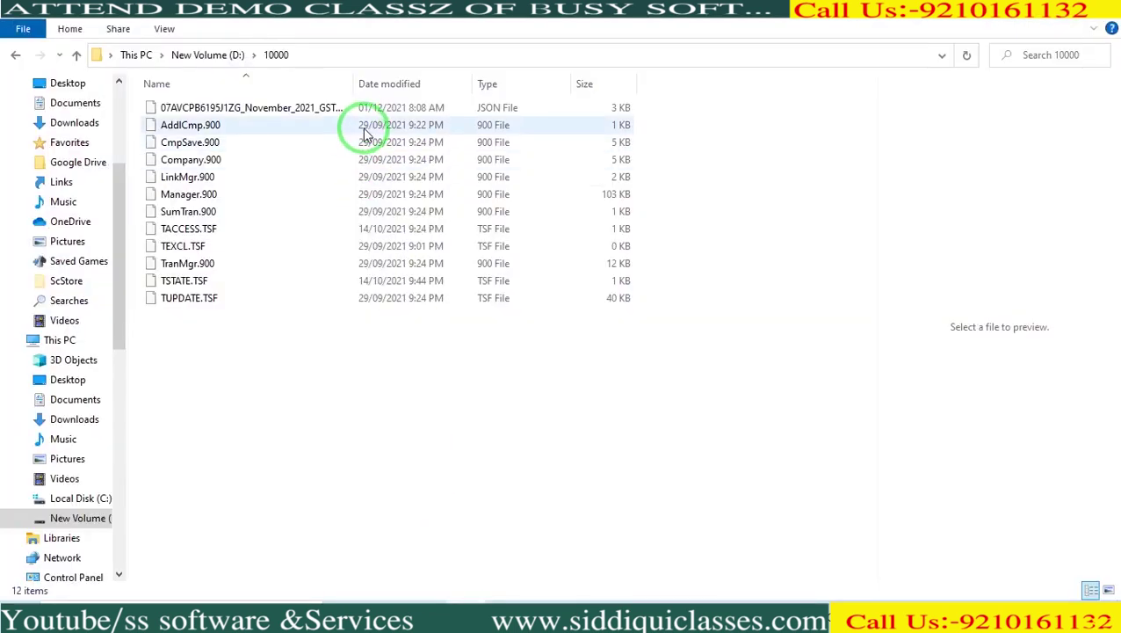
left_click(360, 112)
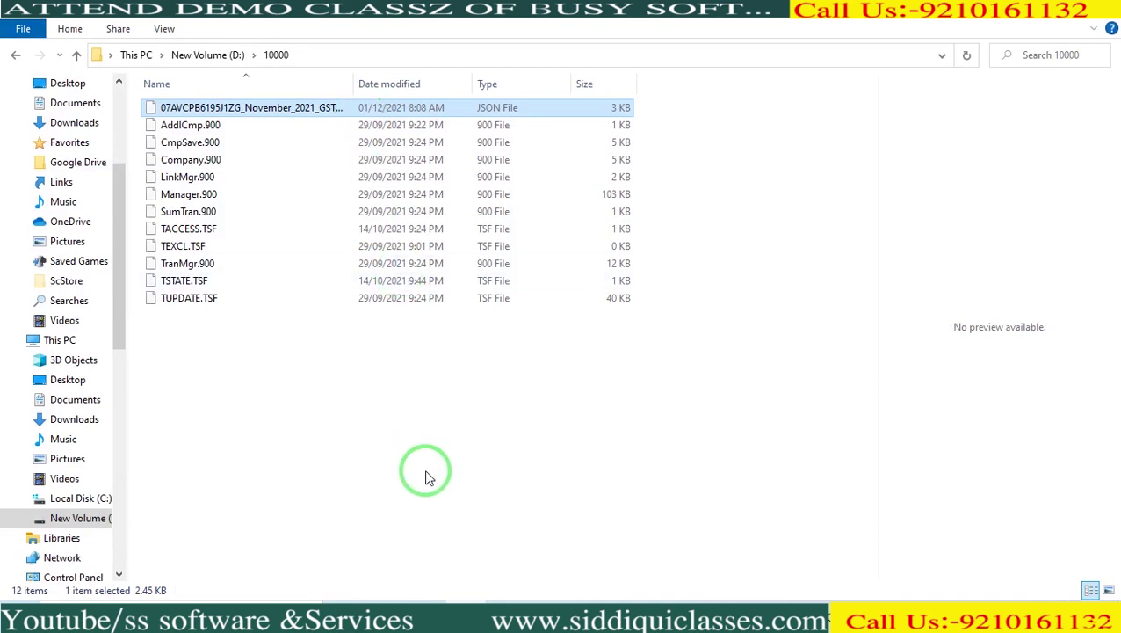
left_click(425, 597)
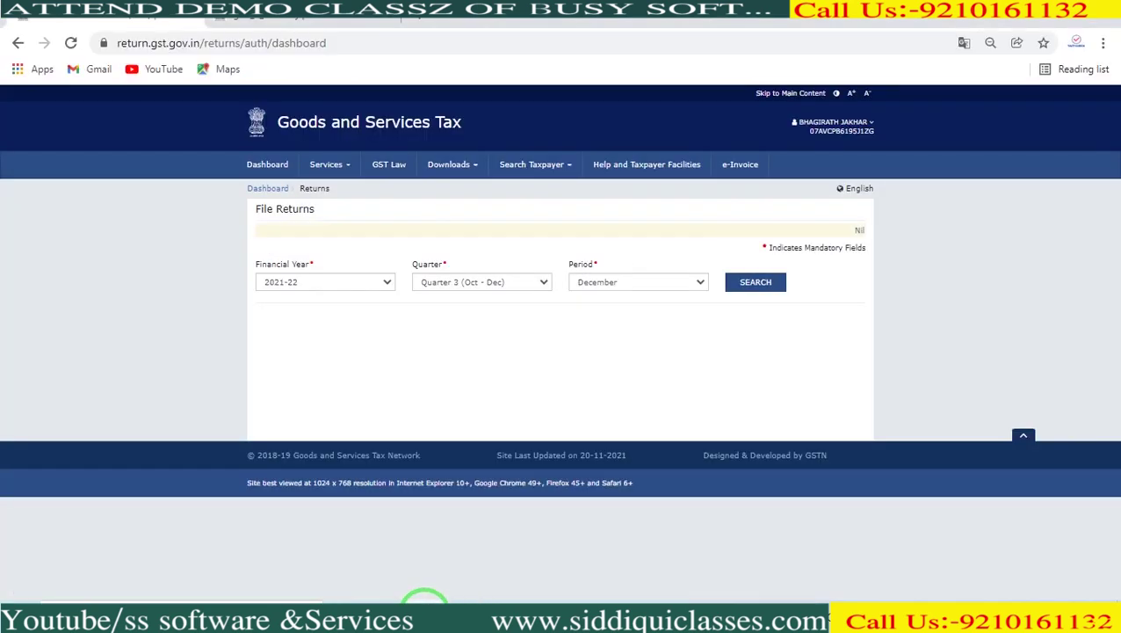
- Go to the GST dashboard and open the File Returns page
left_click(277, 189)
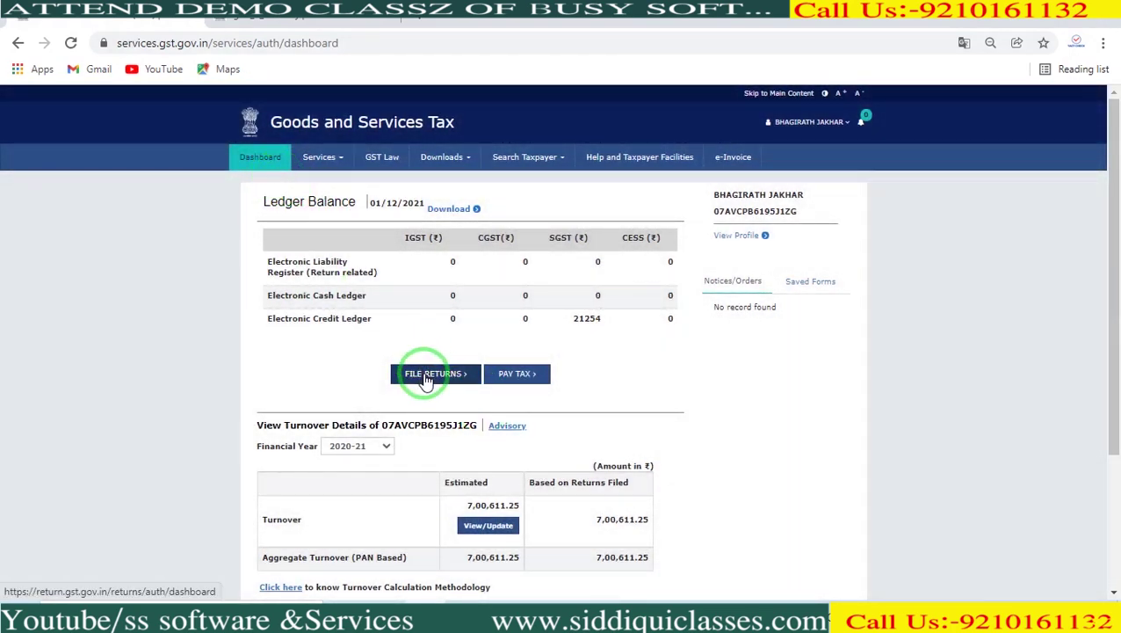
left_click(426, 378)
left_click(426, 374)
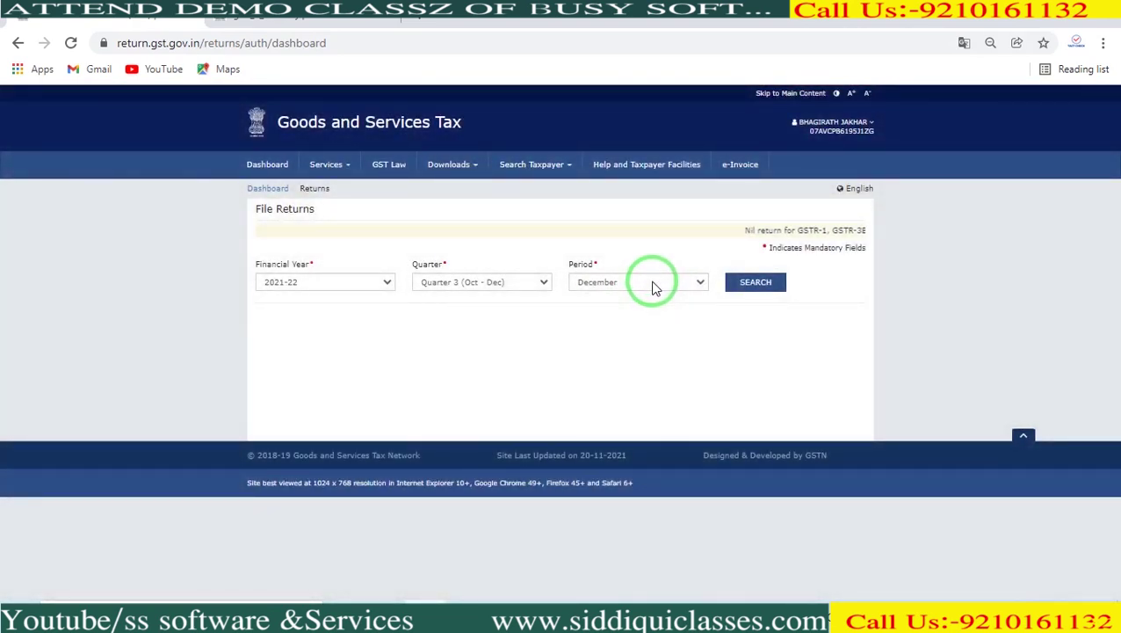
- Search returns for November 2021-22 and choose Prepare Offline under GSTR1
left_click(653, 288)
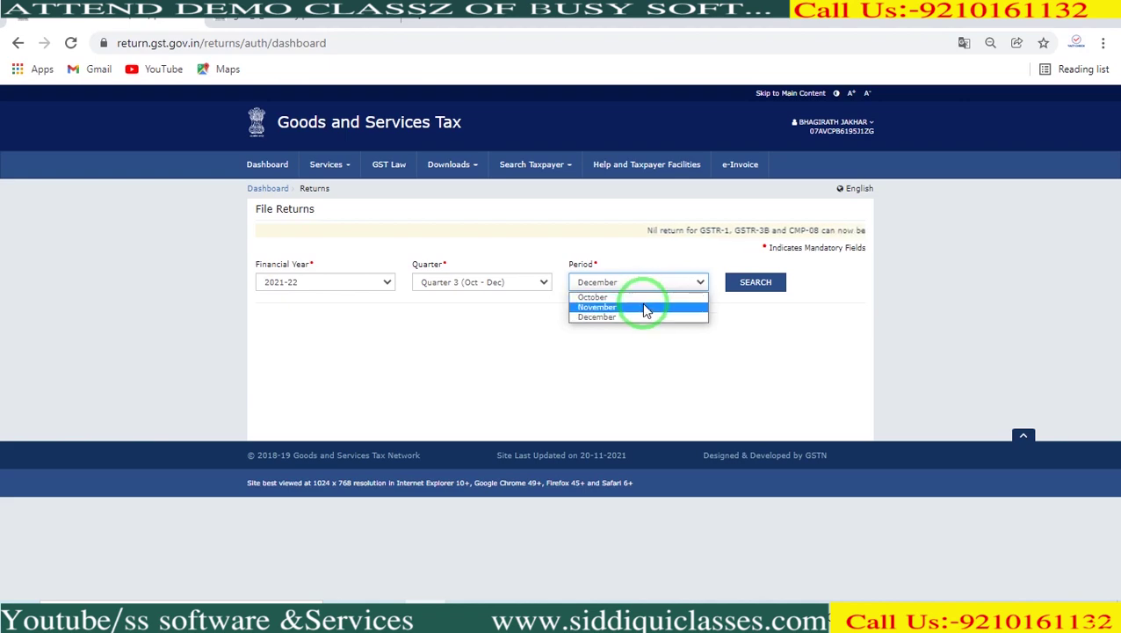
left_click(644, 307)
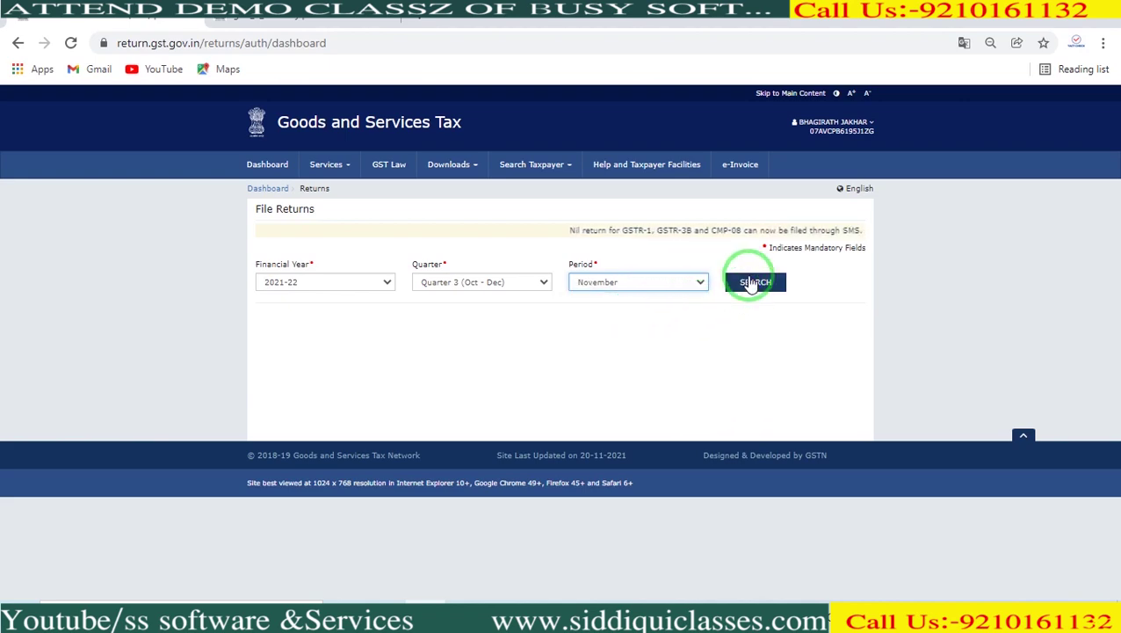
left_click(750, 282)
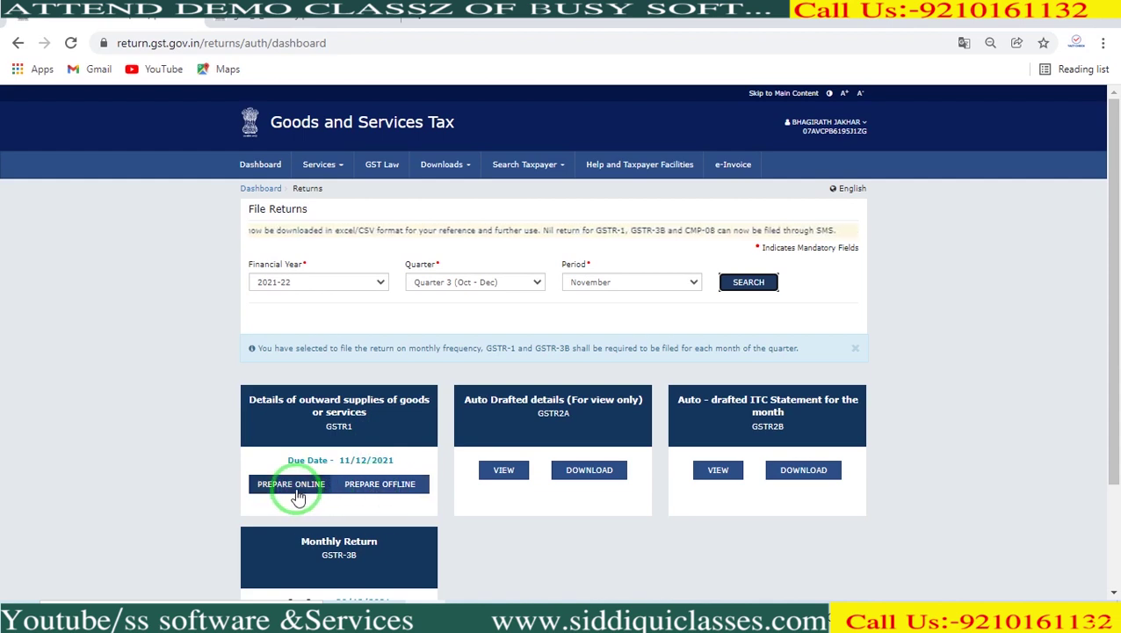
left_click(366, 485)
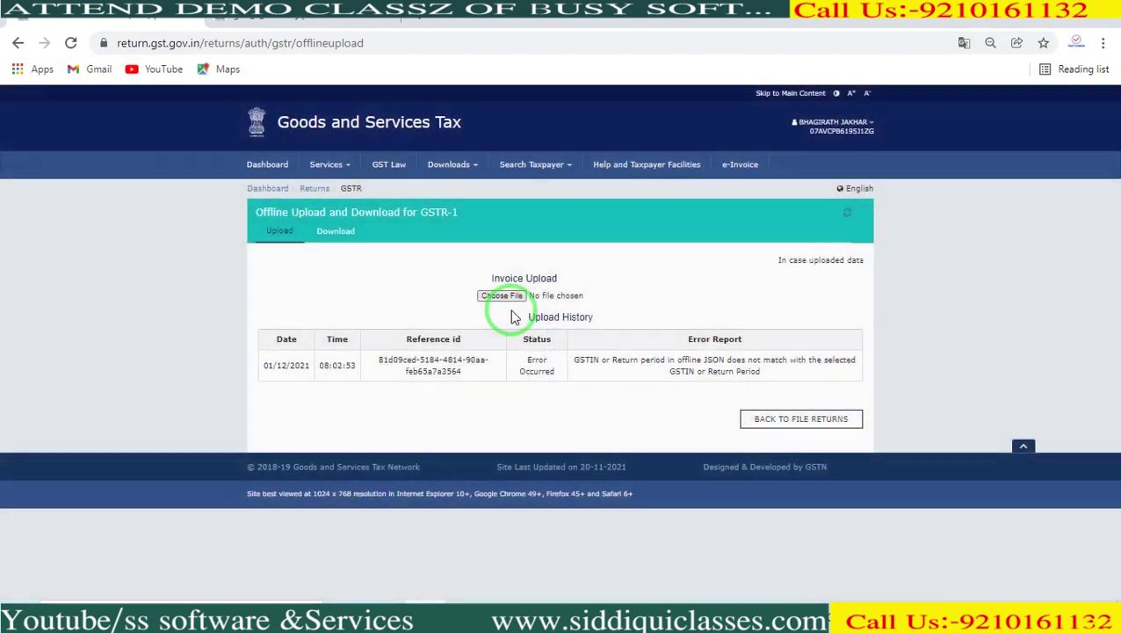
- Upload the November GSTR-1 JSON from folder 10000 and refresh history to confirm Processed
left_click(514, 296)
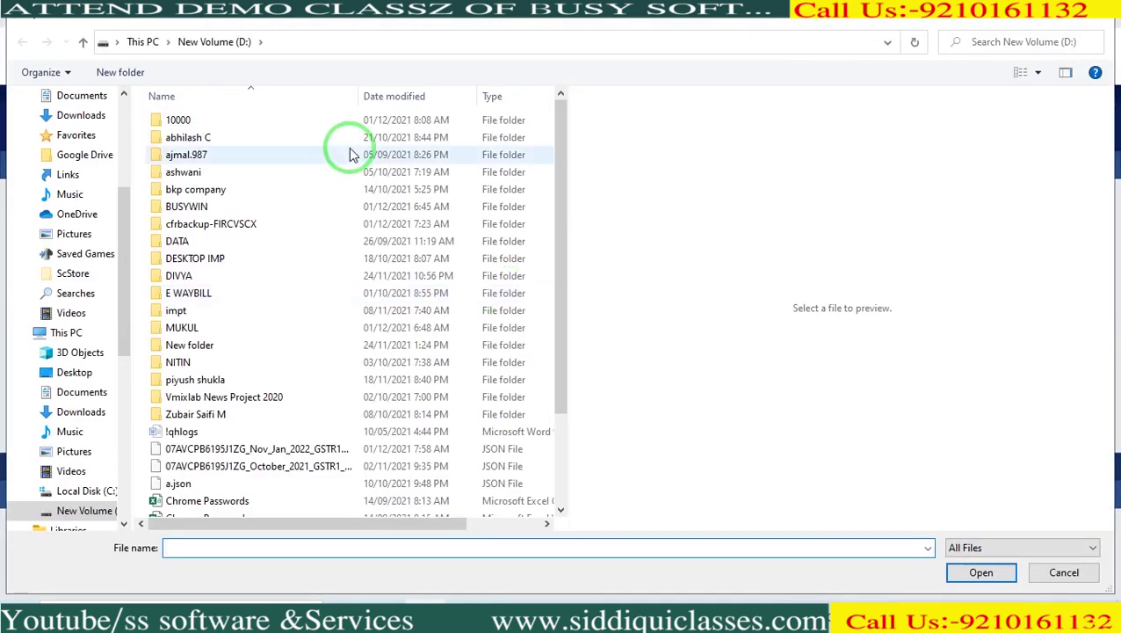
double_click(346, 128)
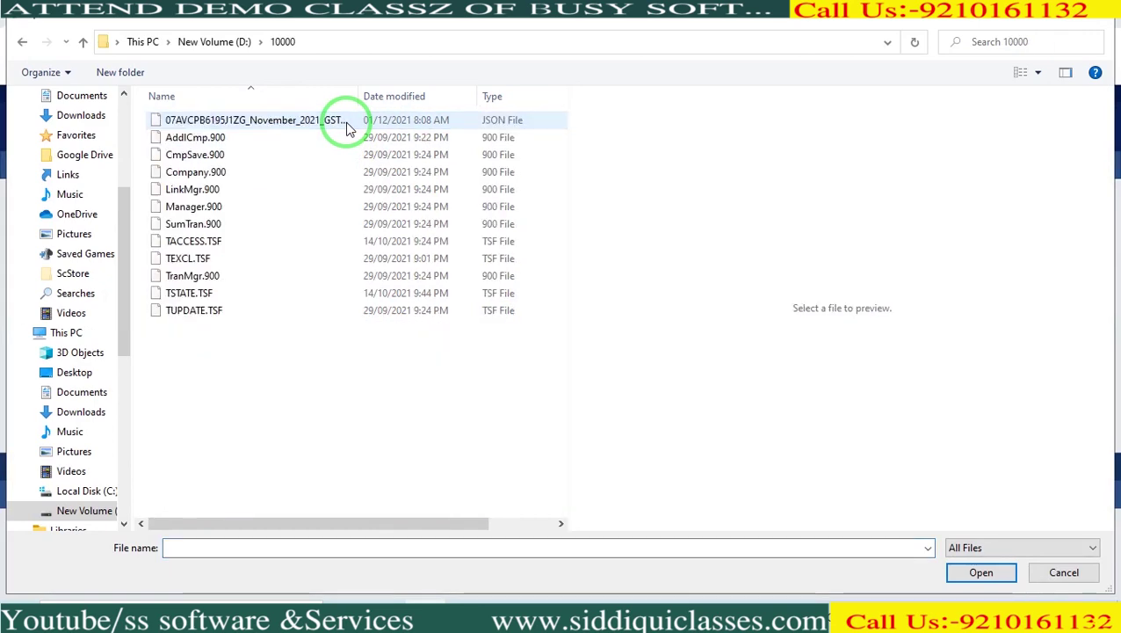
double_click(347, 127)
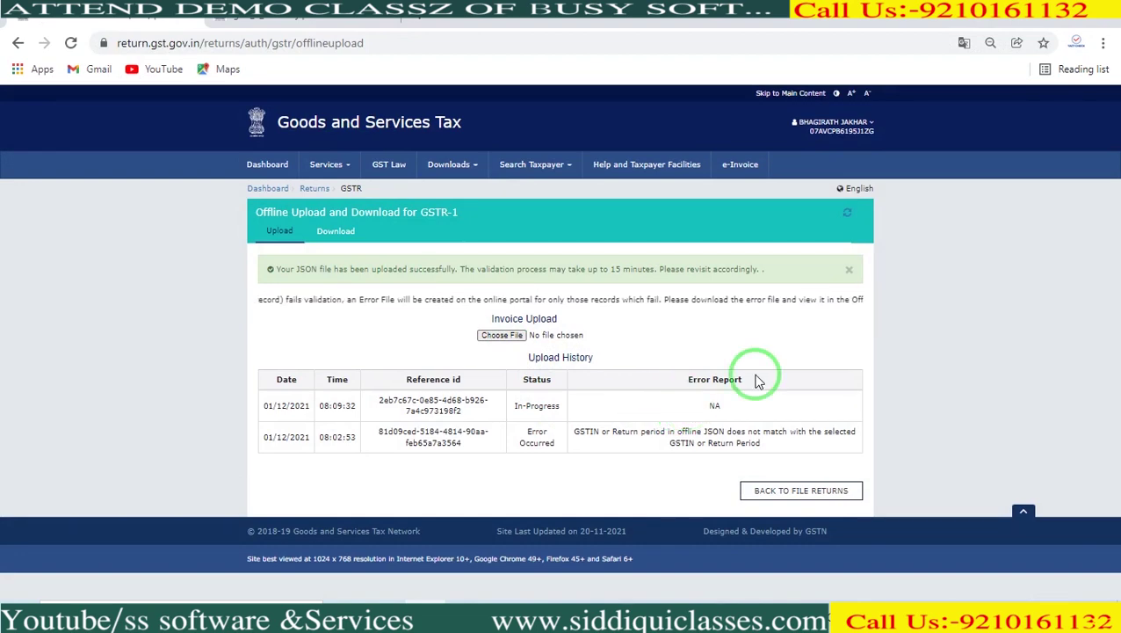
left_click(849, 215)
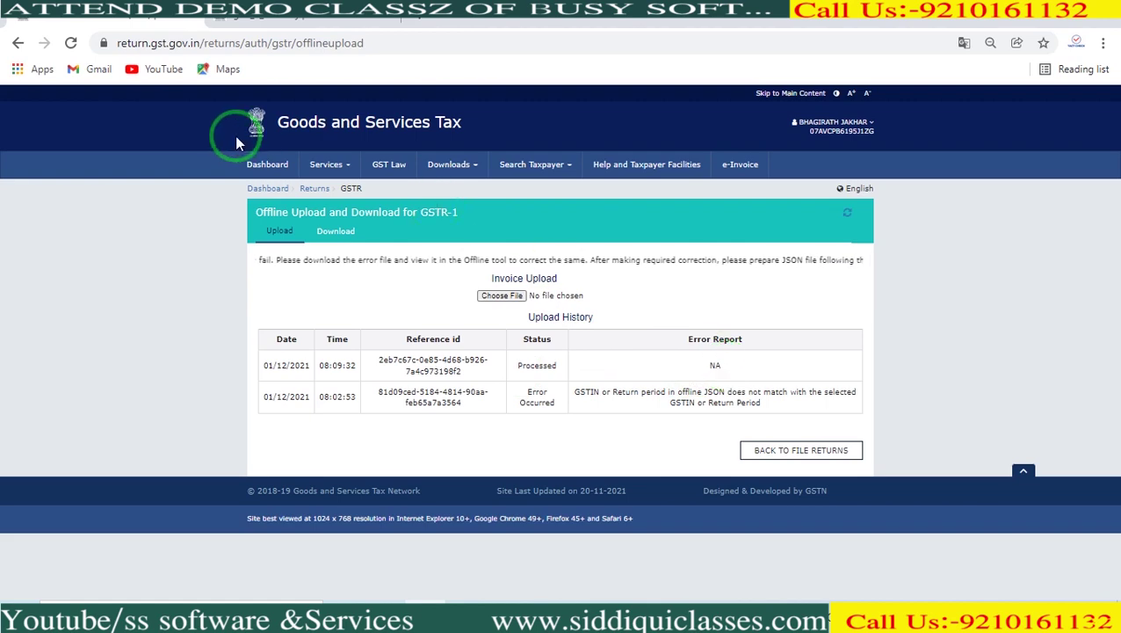
- Search returns for November 2021 (Q3 2021-22) and prepare GSTR-1 online
left_click(314, 189)
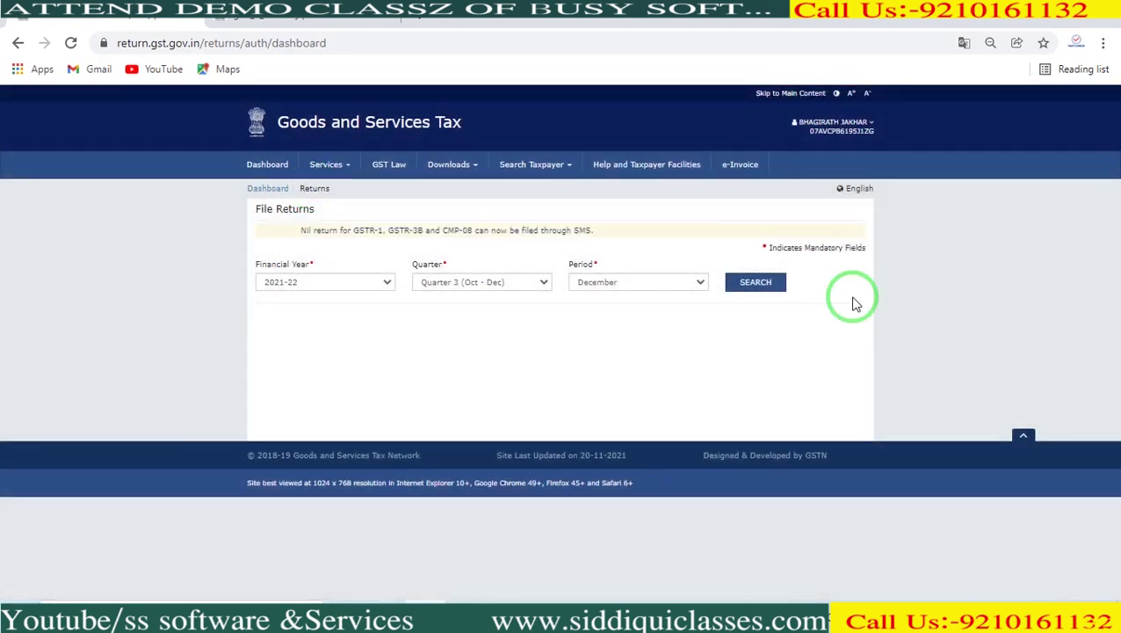
left_click(628, 282)
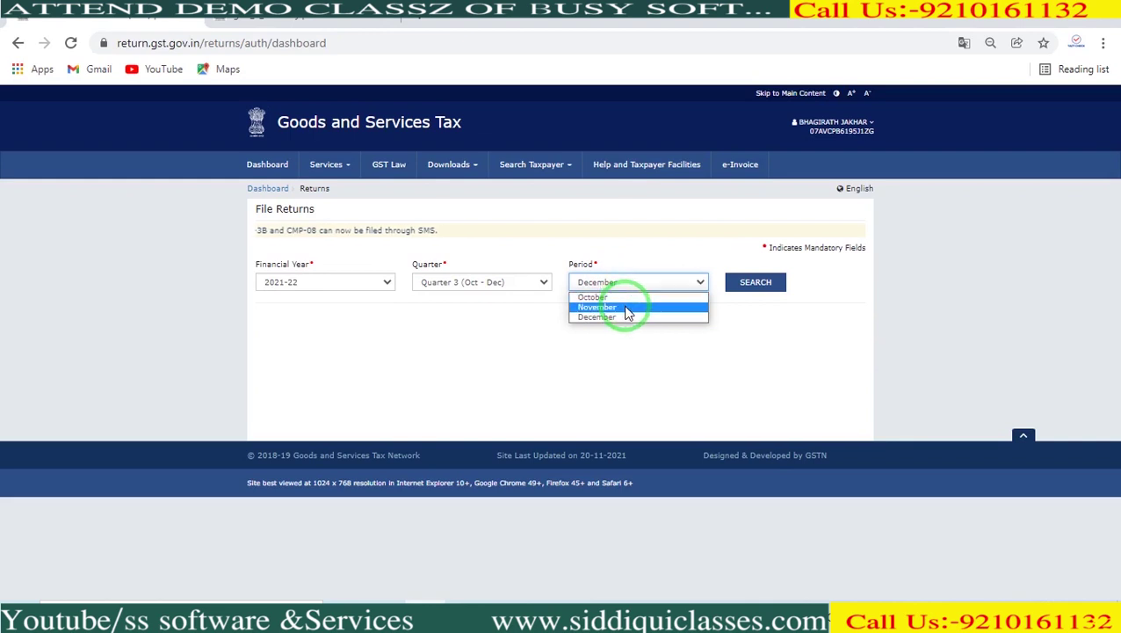
left_click(629, 308)
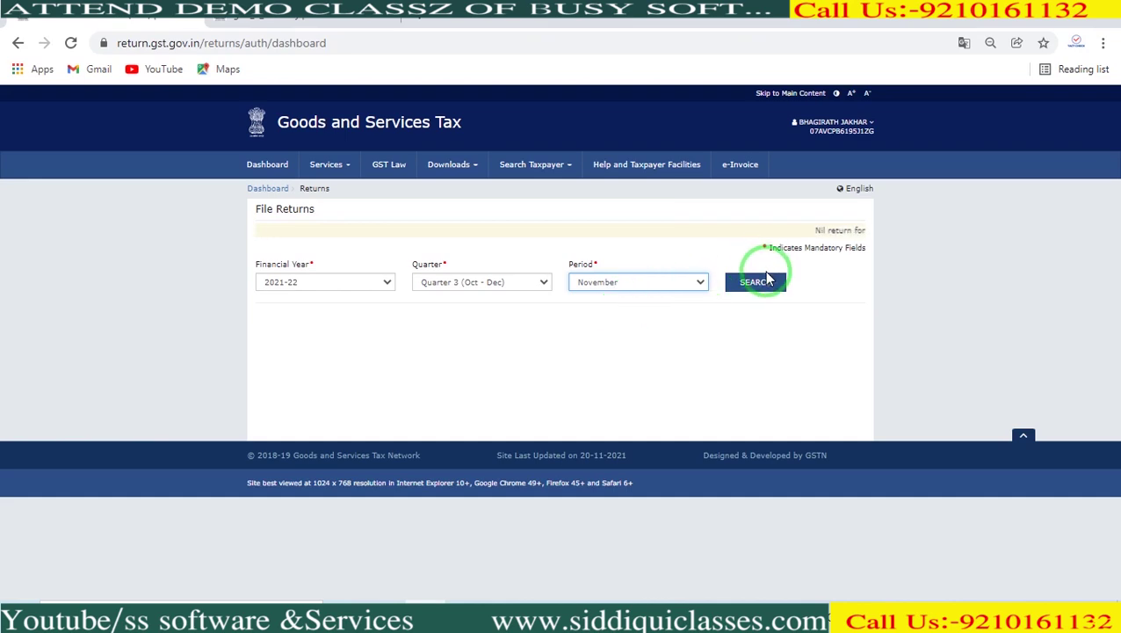
left_click(761, 281)
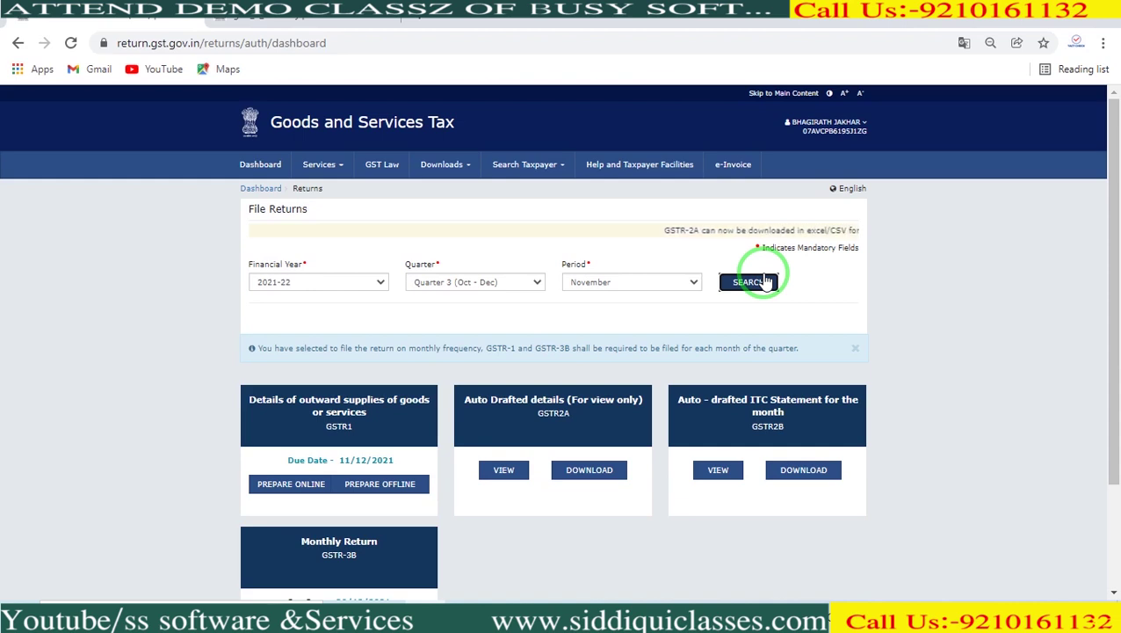
left_click(344, 426)
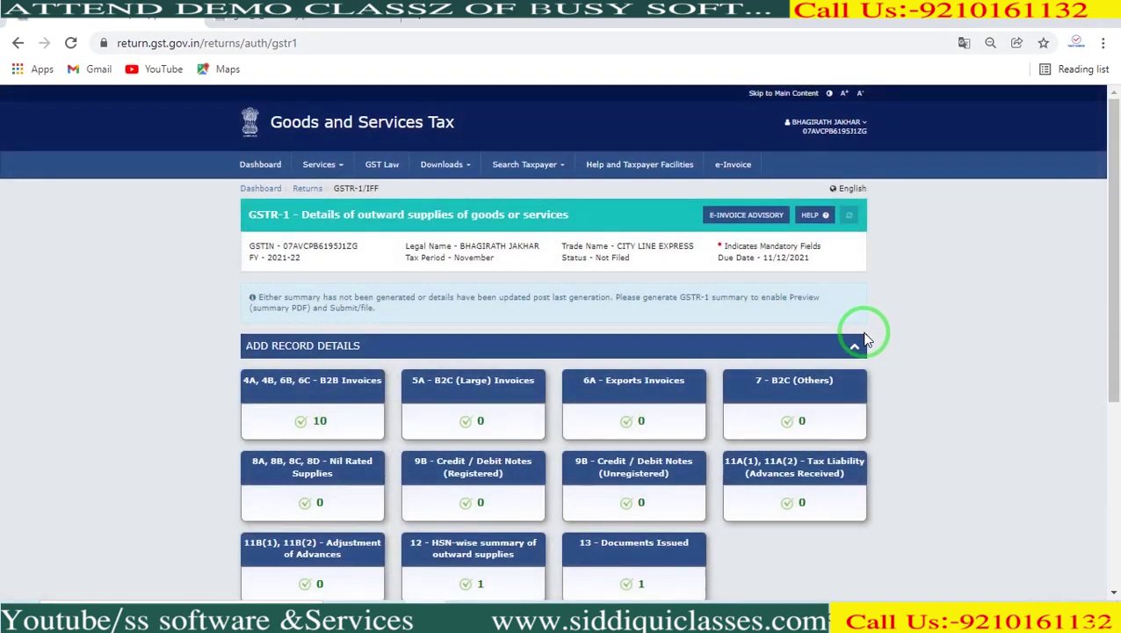
- Check the Add and Amend record sections, then open the 4A, 4B, 6B, 6C B2B Invoices tile
left_click(855, 349)
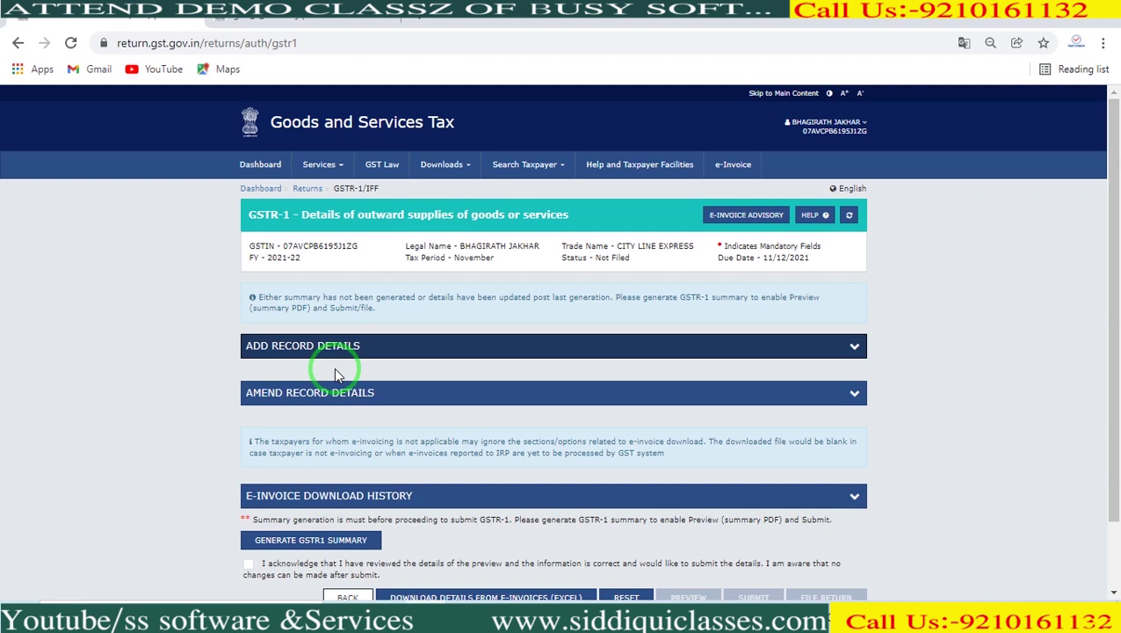
left_click(266, 404)
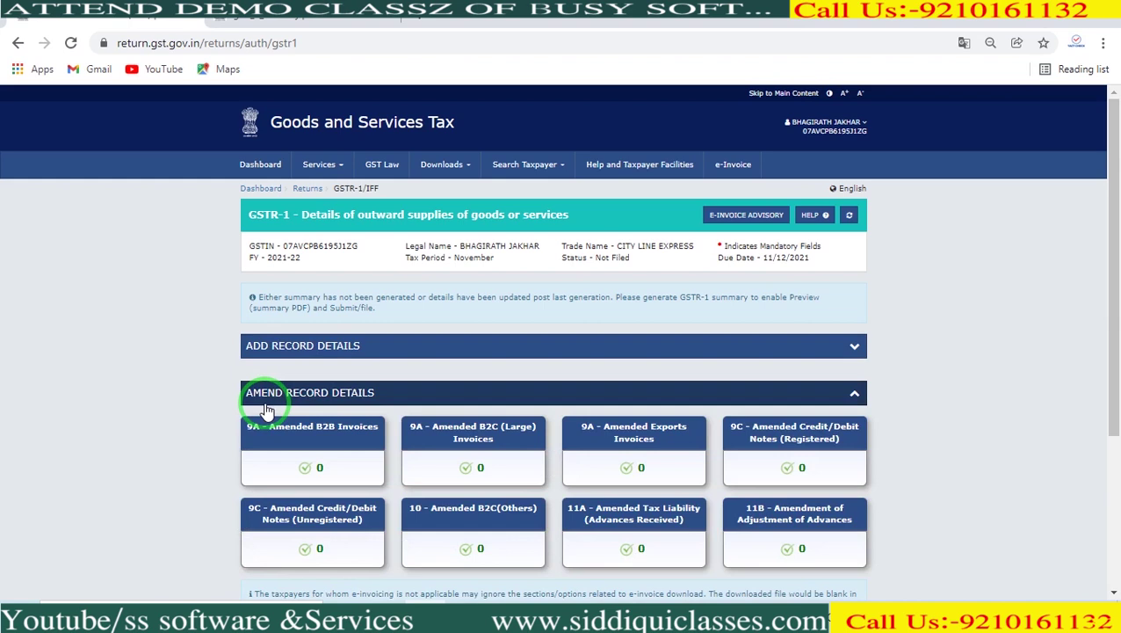
left_click(266, 402)
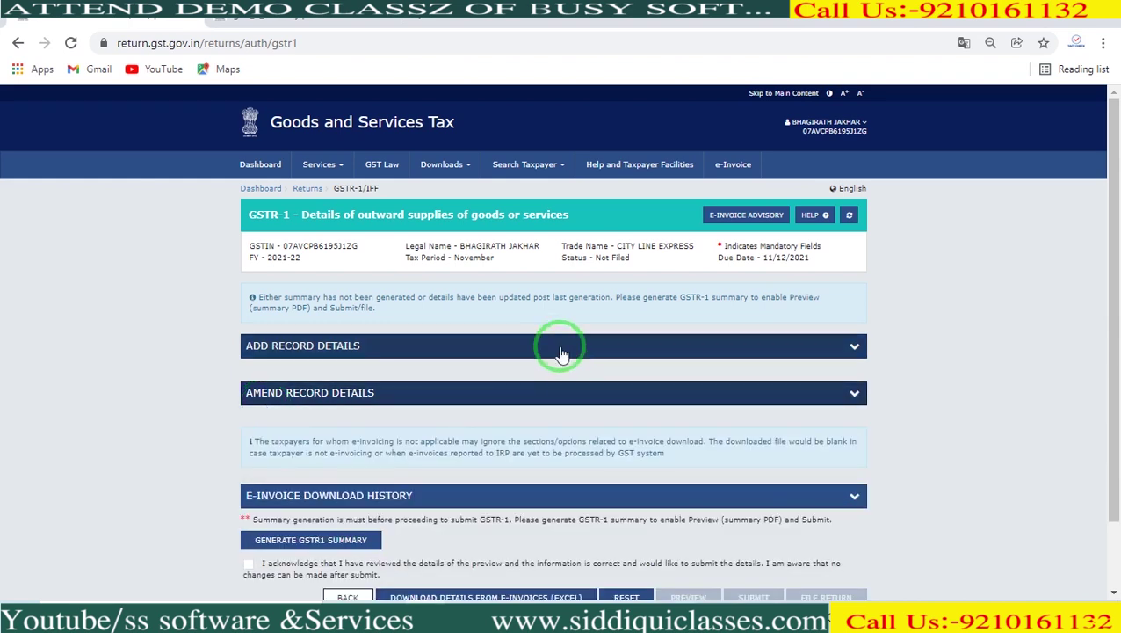
left_click(576, 346)
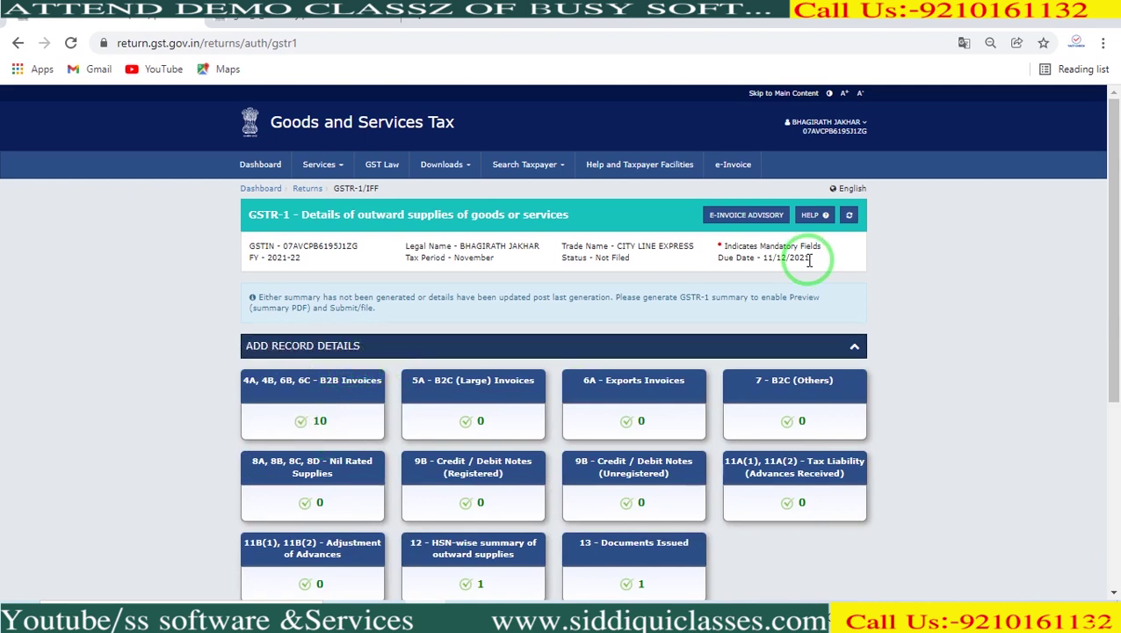
left_click_drag(1113, 213, 1116, 298)
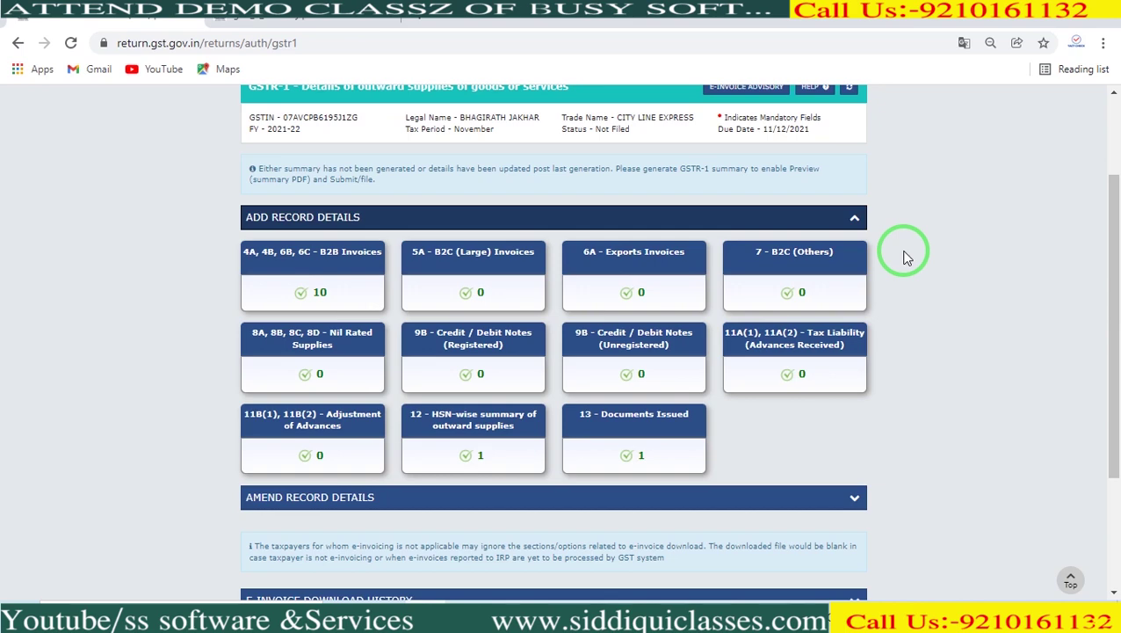
left_click(314, 301)
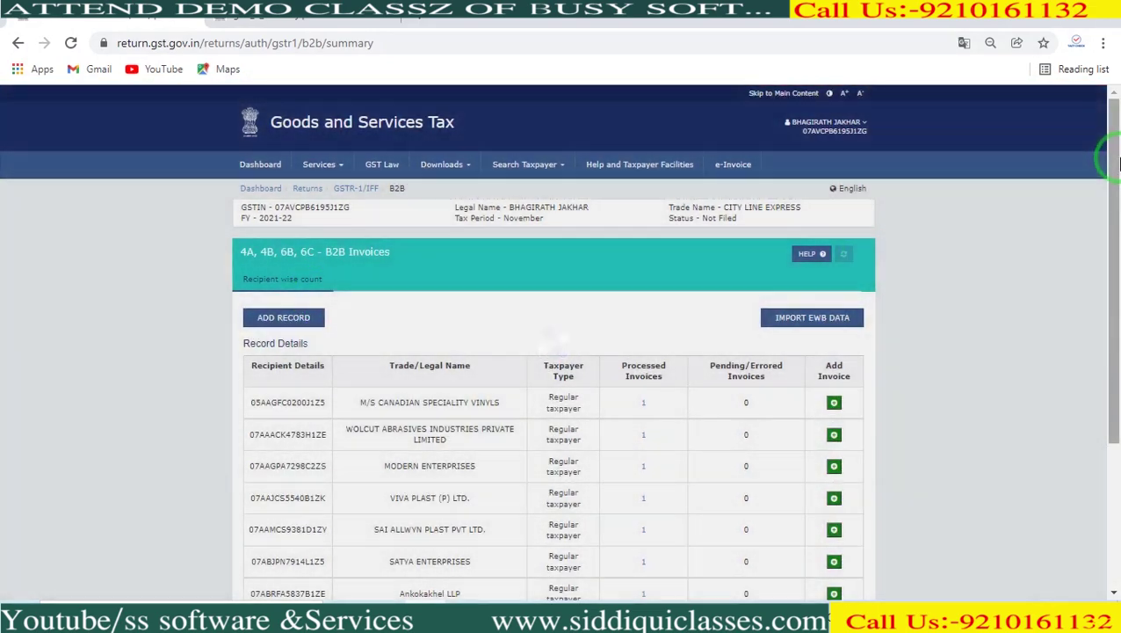
- View the first recipient's processed B2B invoice, then go back to the GSTR-1 record overview
left_click_drag(1117, 161, 1117, 279)
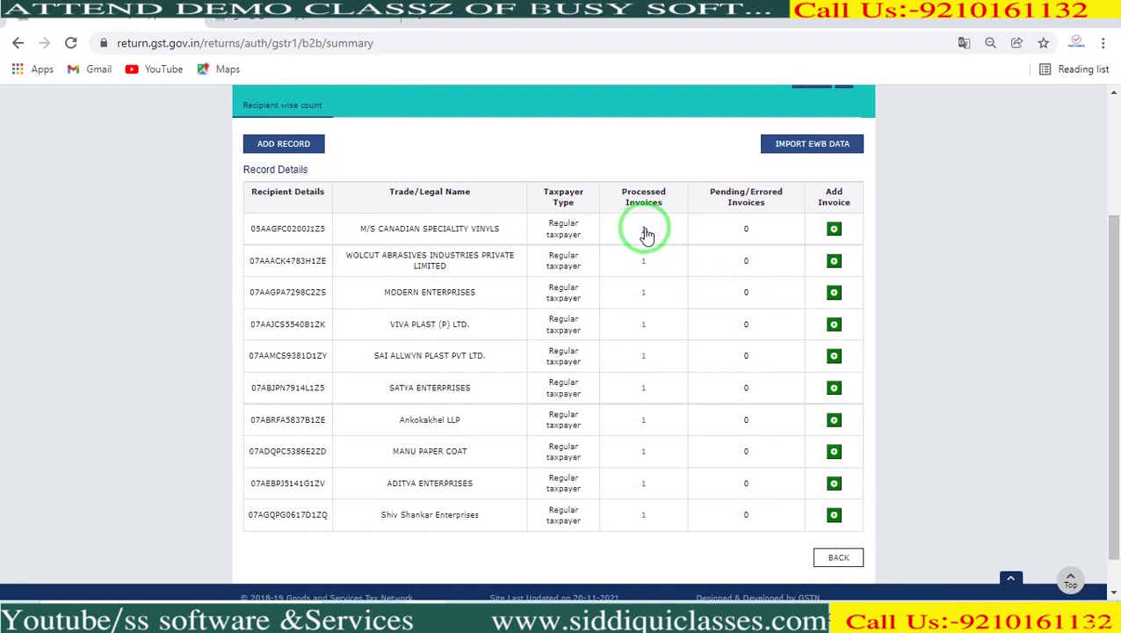
left_click(645, 231)
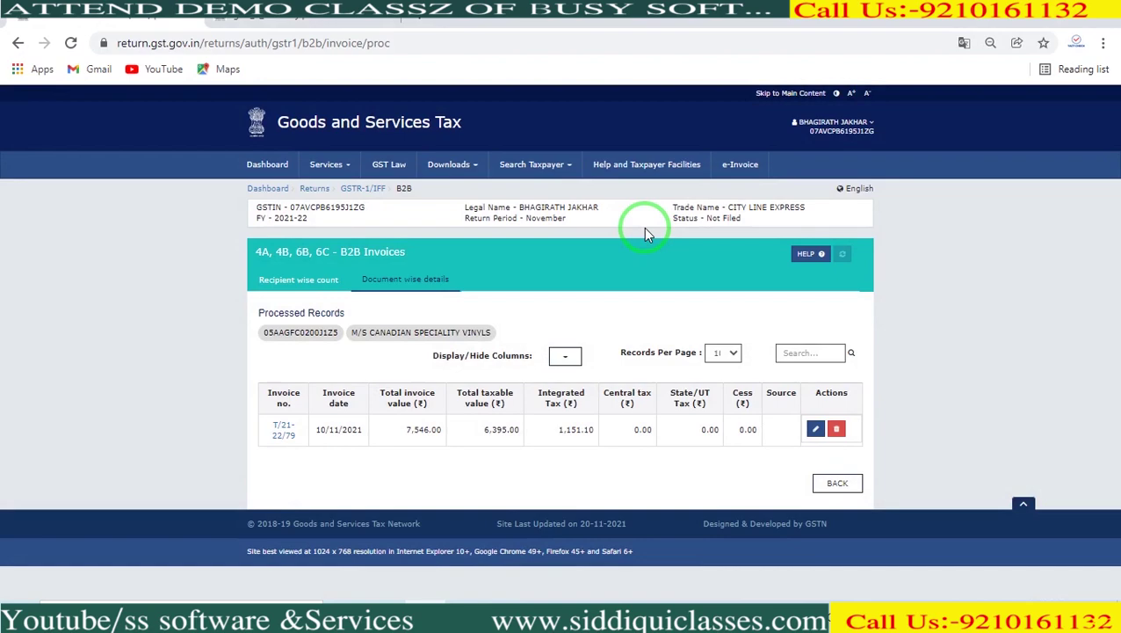
left_click(839, 483)
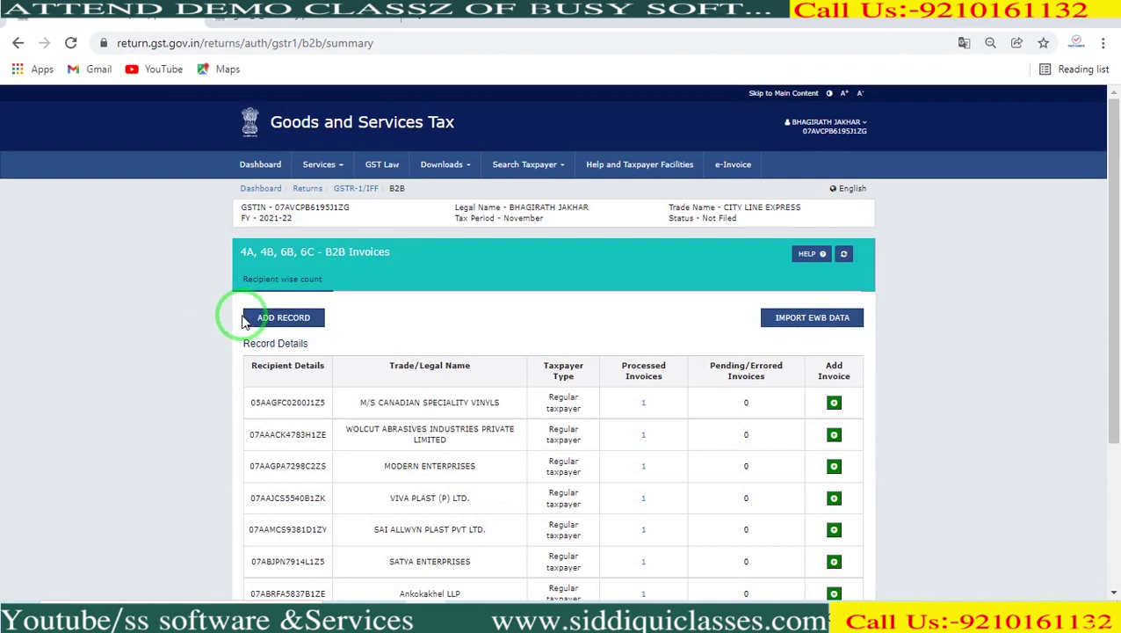
scroll(1104, 496, "down", 3)
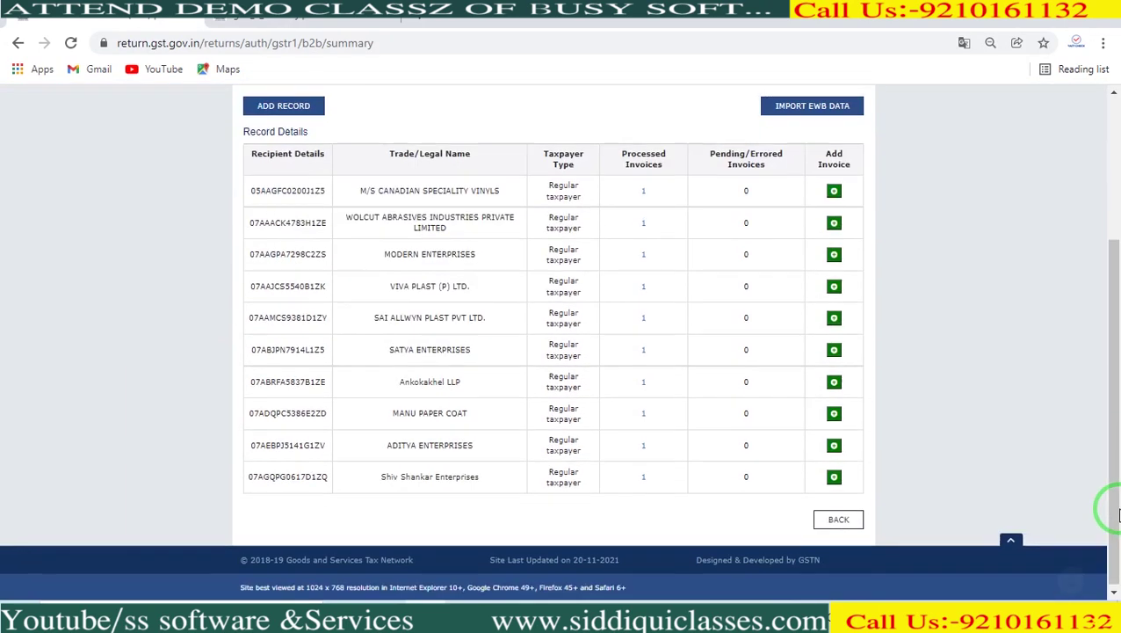
left_click(838, 521)
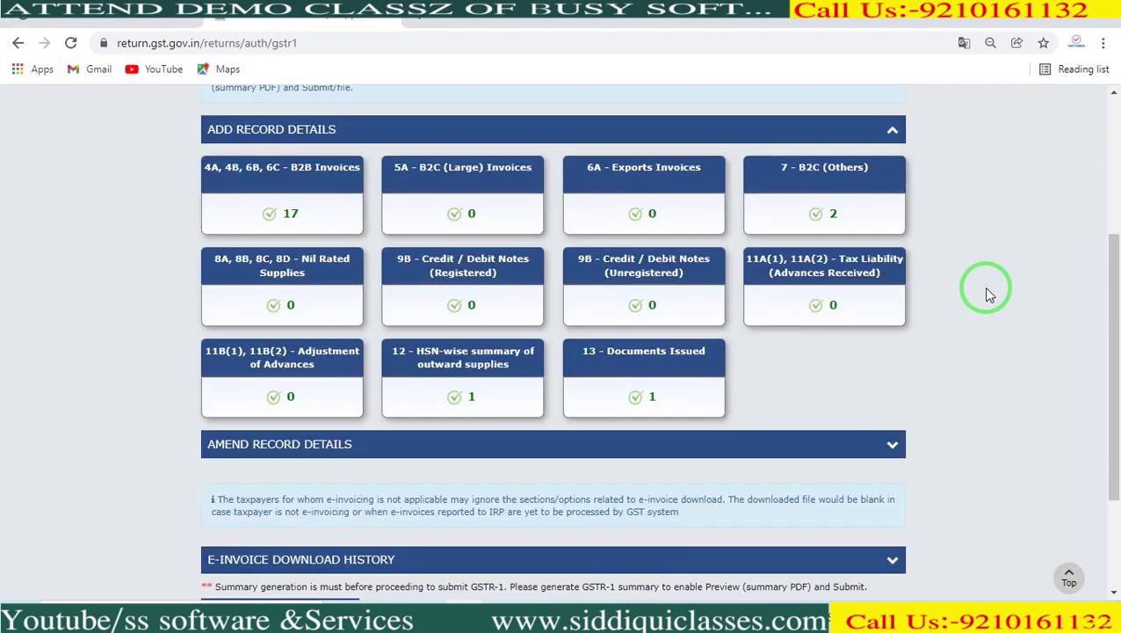
scroll(986, 293, "down", 2)
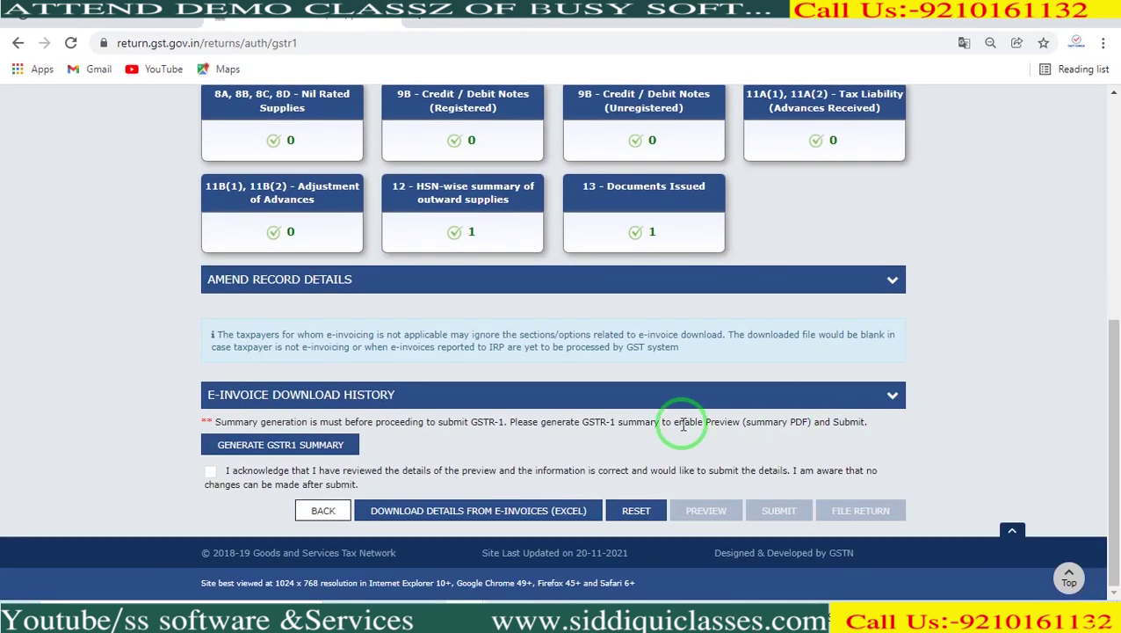
- Generate the GSTR-1 summary and refresh until it shows as generated
left_click(334, 445)
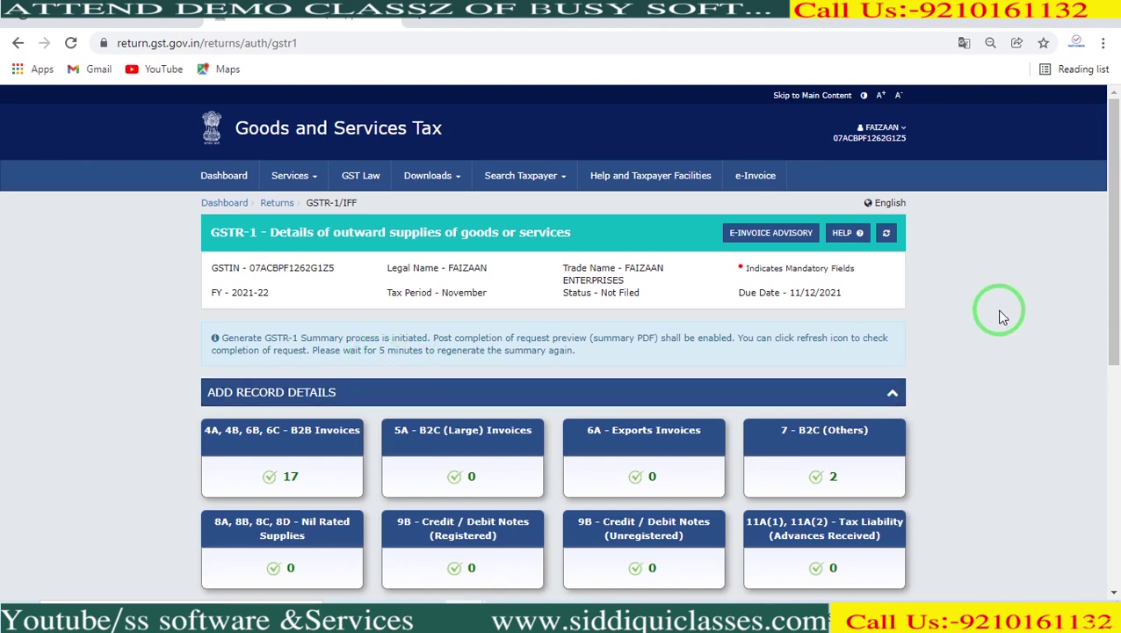
left_click(885, 243)
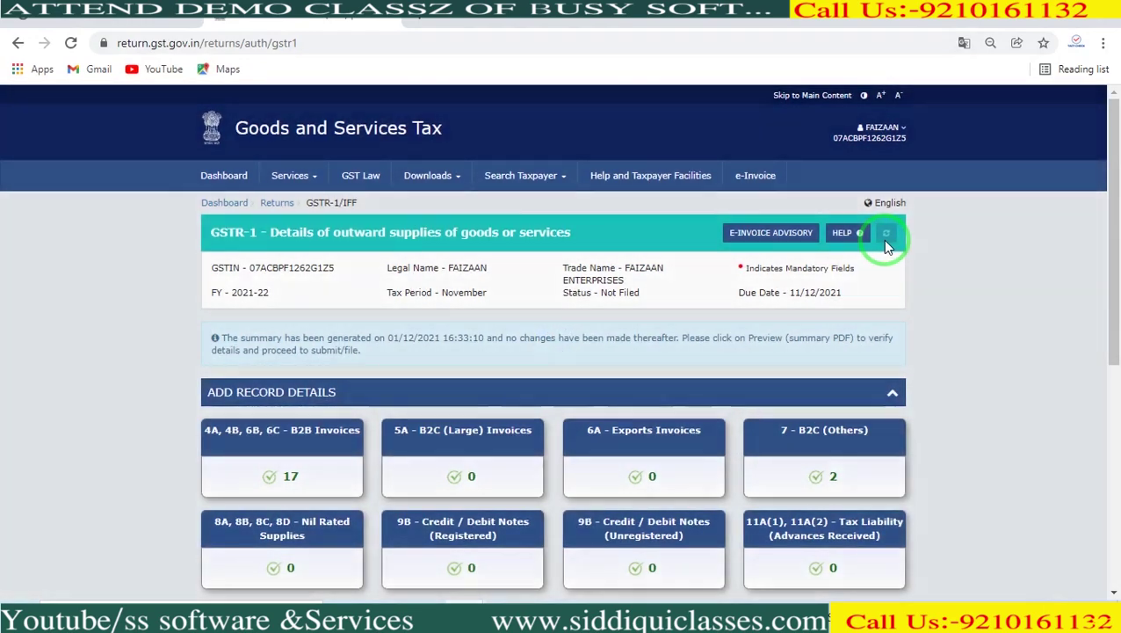
scroll(885, 255, "down", 5)
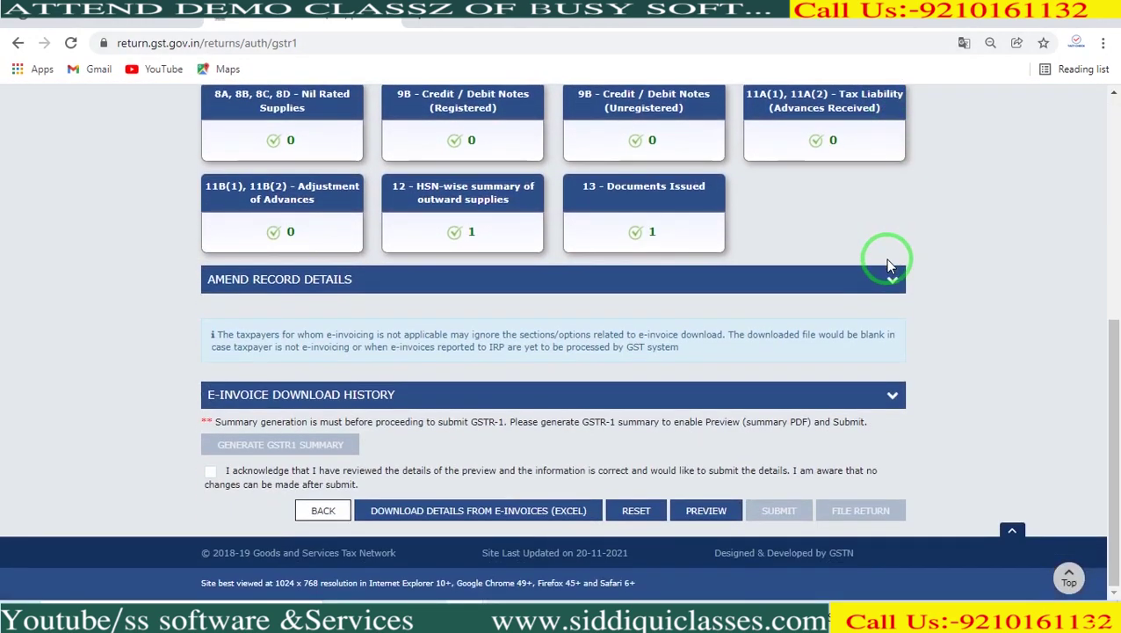
- Download and review the draft GSTR-1 PDF showing 17 B2B records worth 616156, then bring up Busy's report
left_click(712, 517)
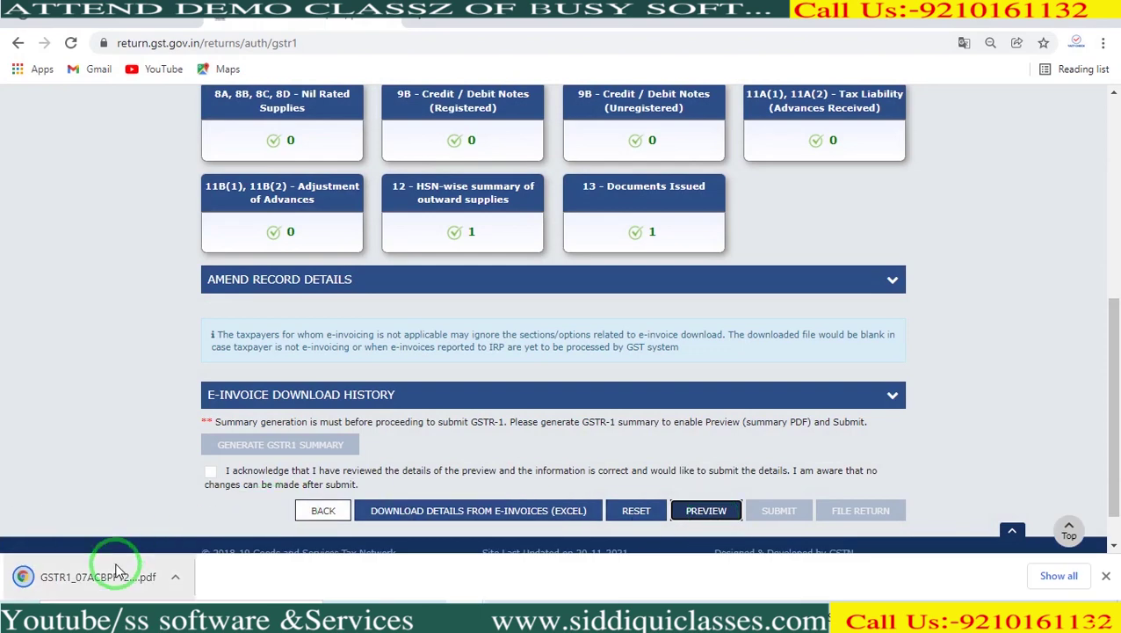
left_click(117, 569)
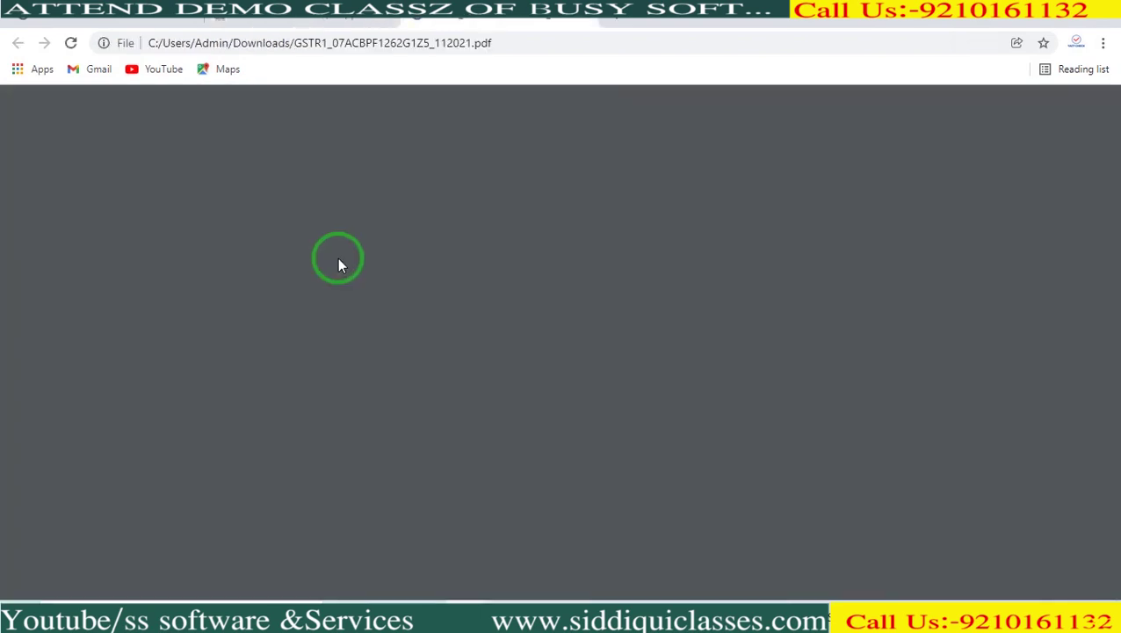
scroll(341, 264, "down", 3)
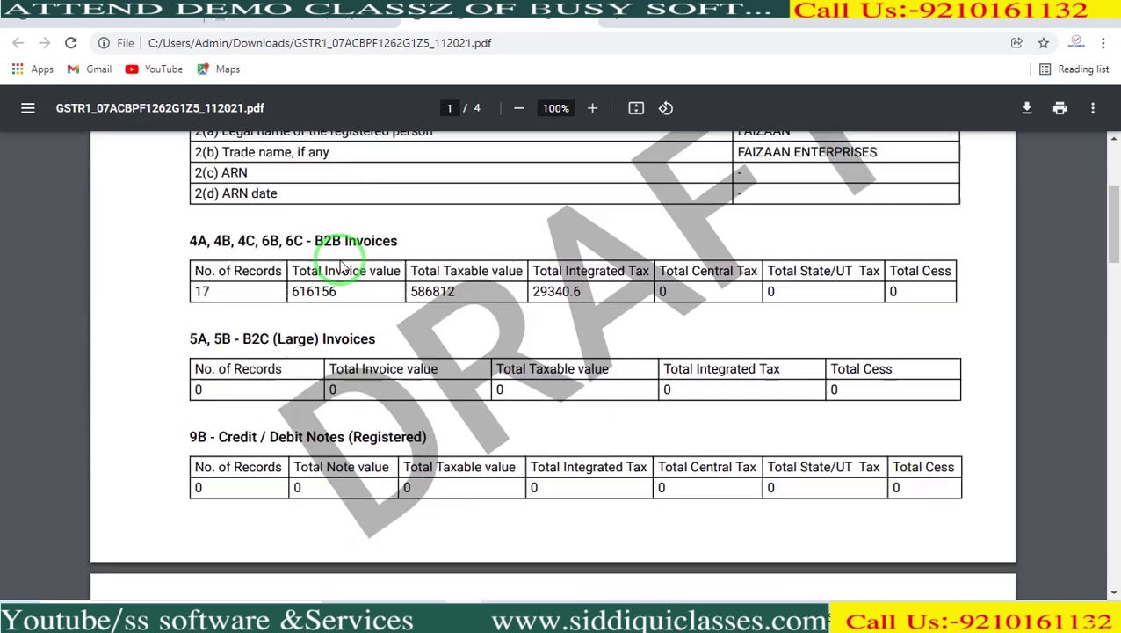
scroll(351, 268, "up", 3)
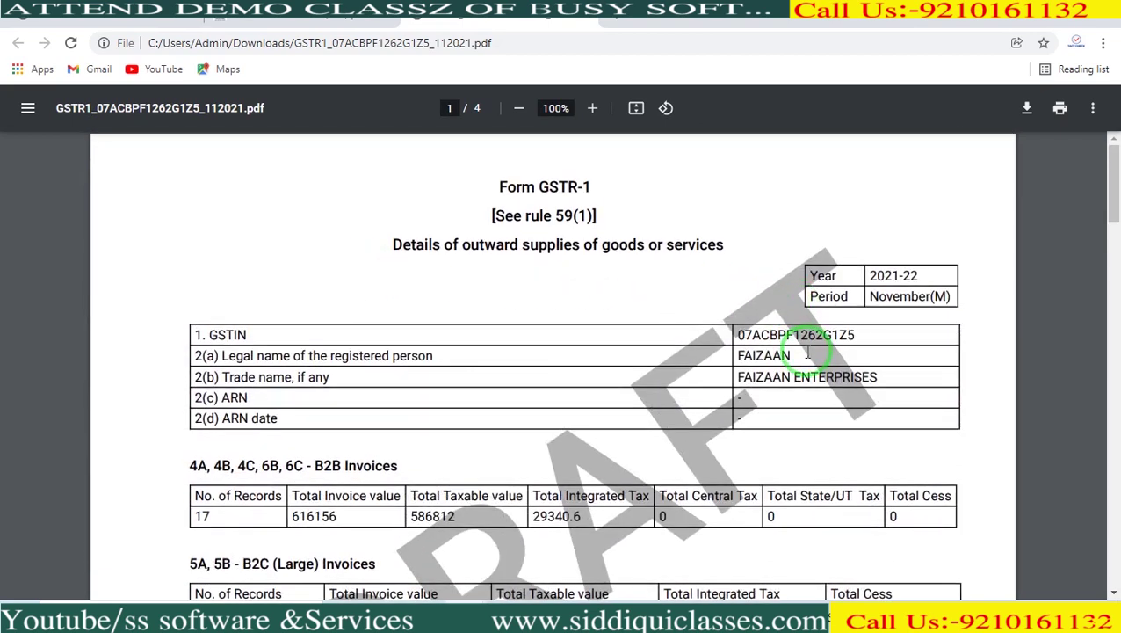
scroll(806, 354, "down", 1)
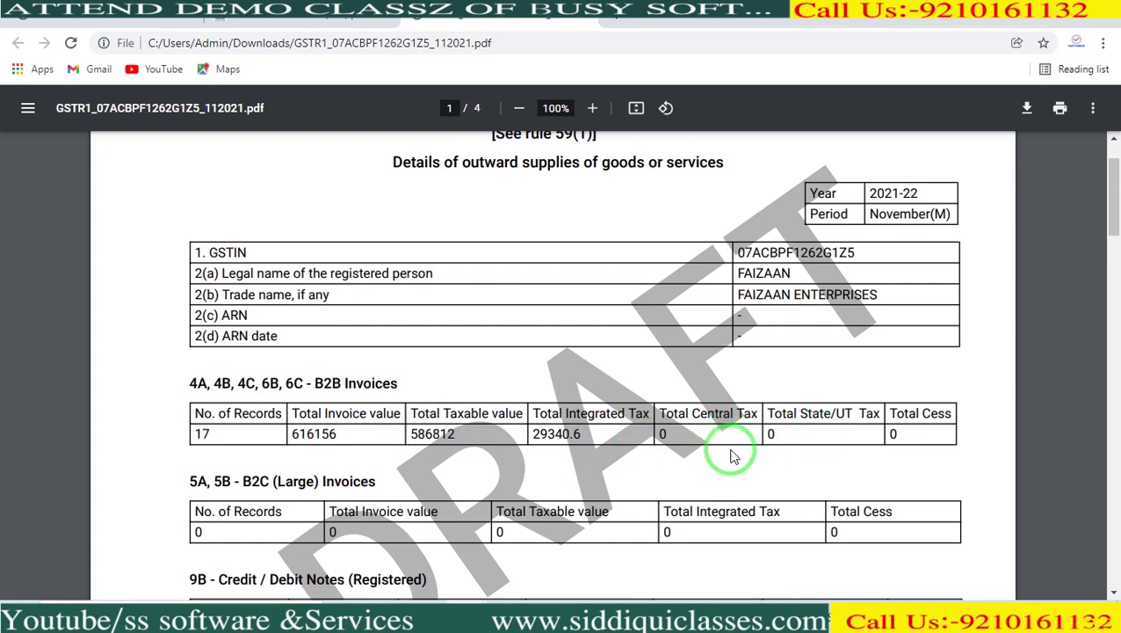
left_click(626, 598)
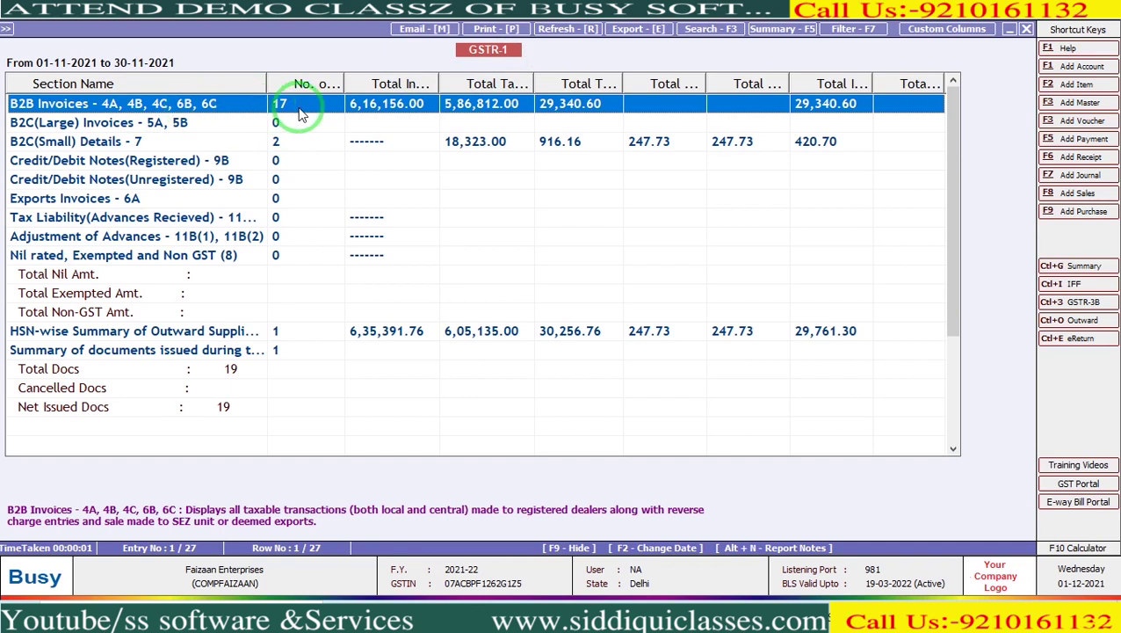
- Compare the preview PDF's section totals with Busy's report, confirming 19 documents issued, then return to the portal
left_click_drag(442, 83, 462, 84)
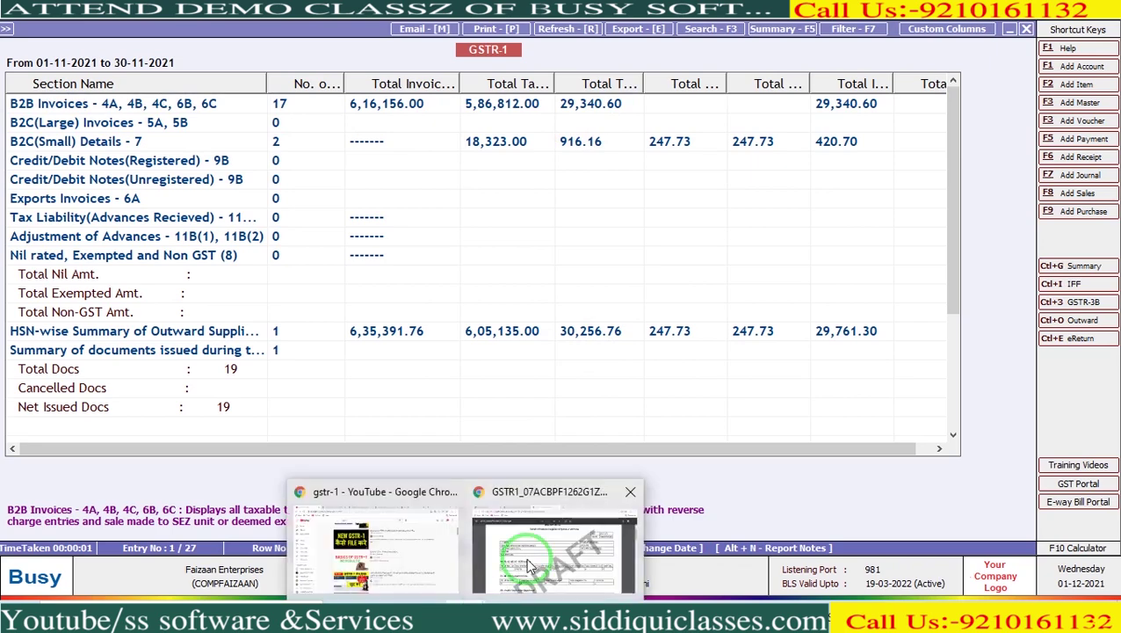
left_click(548, 494)
scroll(555, 387, "down", 1)
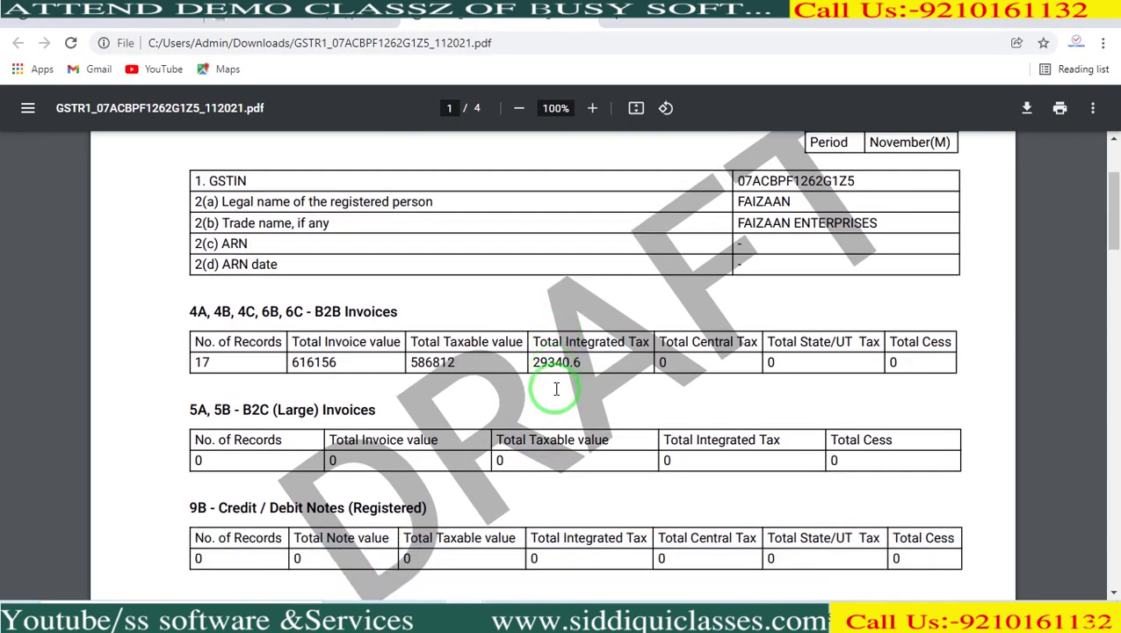
scroll(560, 369, "down", 4)
scroll(561, 369, "down", 4)
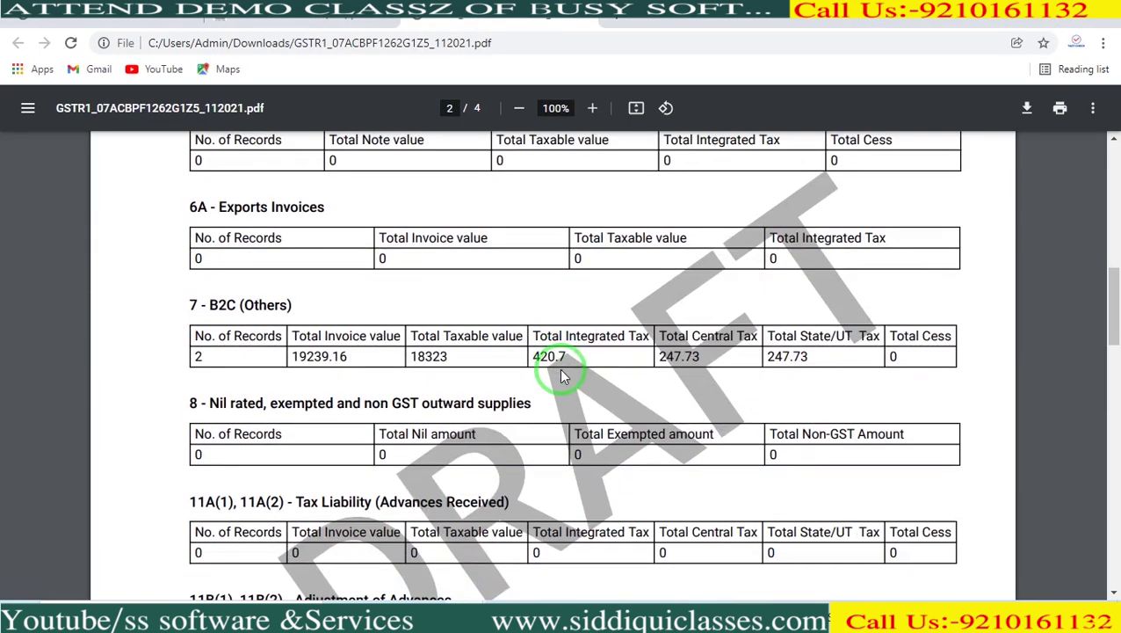
scroll(555, 373, "down", 4)
scroll(555, 374, "down", 2)
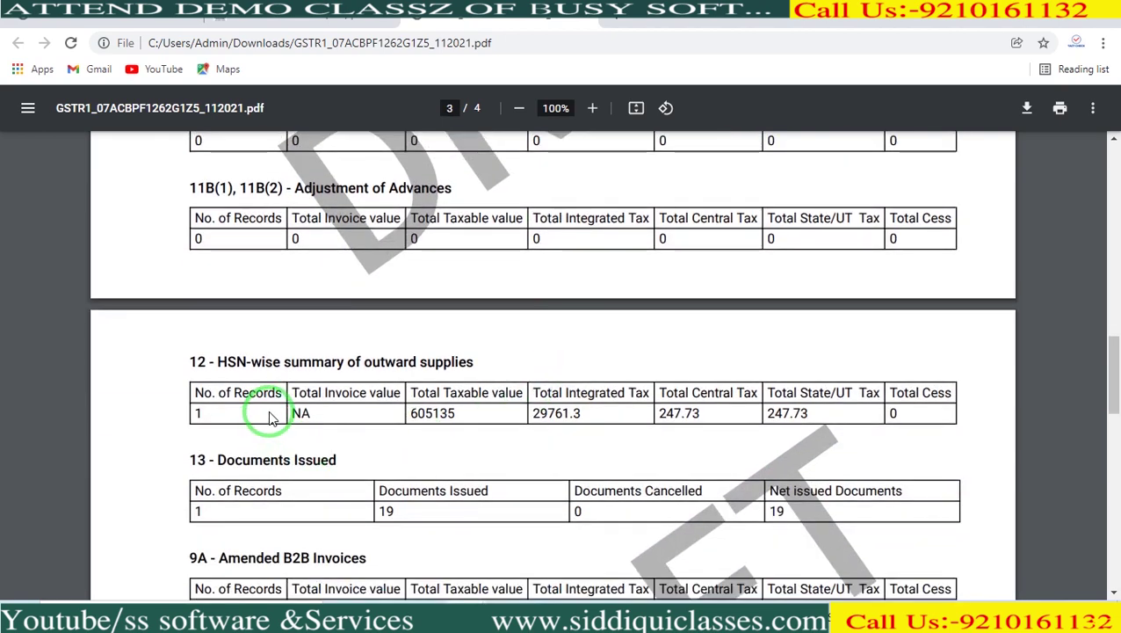
scroll(264, 413, "down", 2)
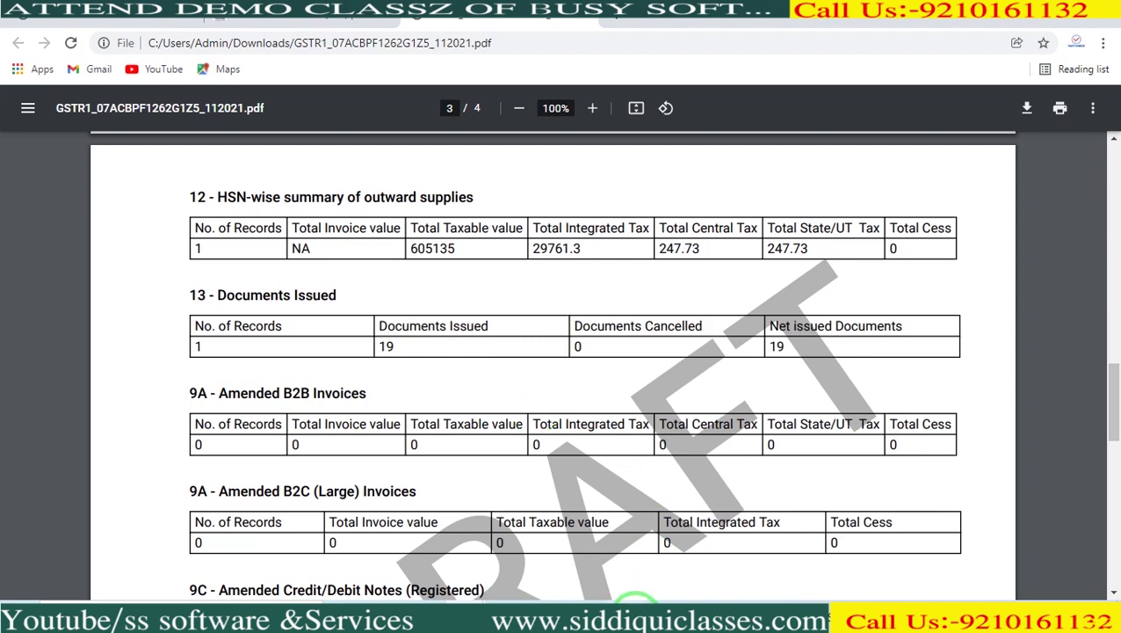
left_click(632, 613)
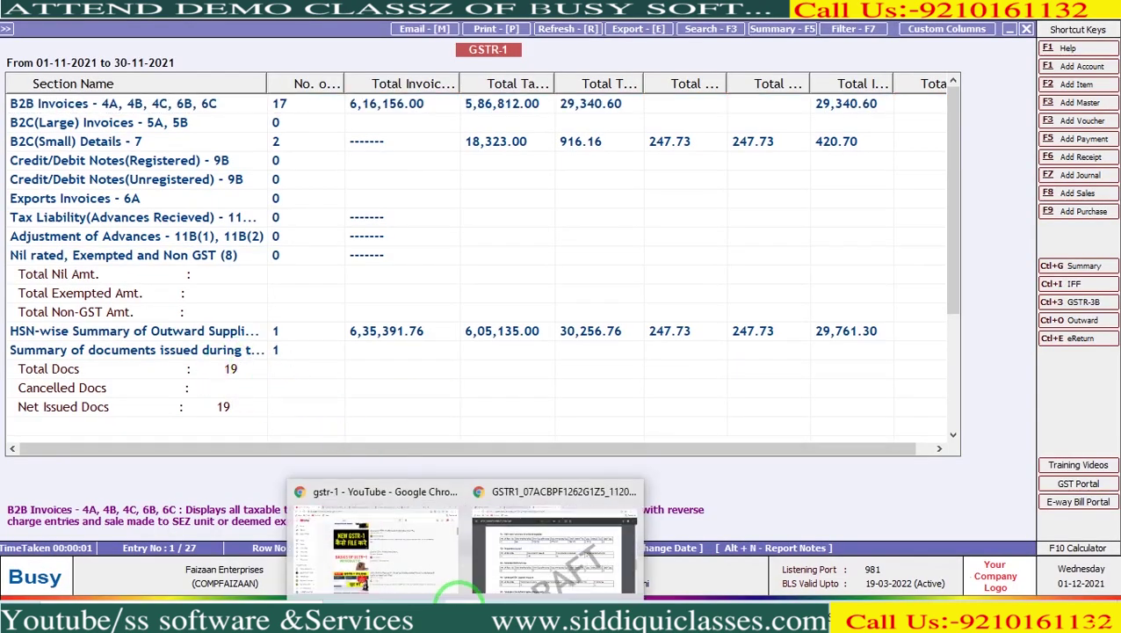
left_click(497, 567)
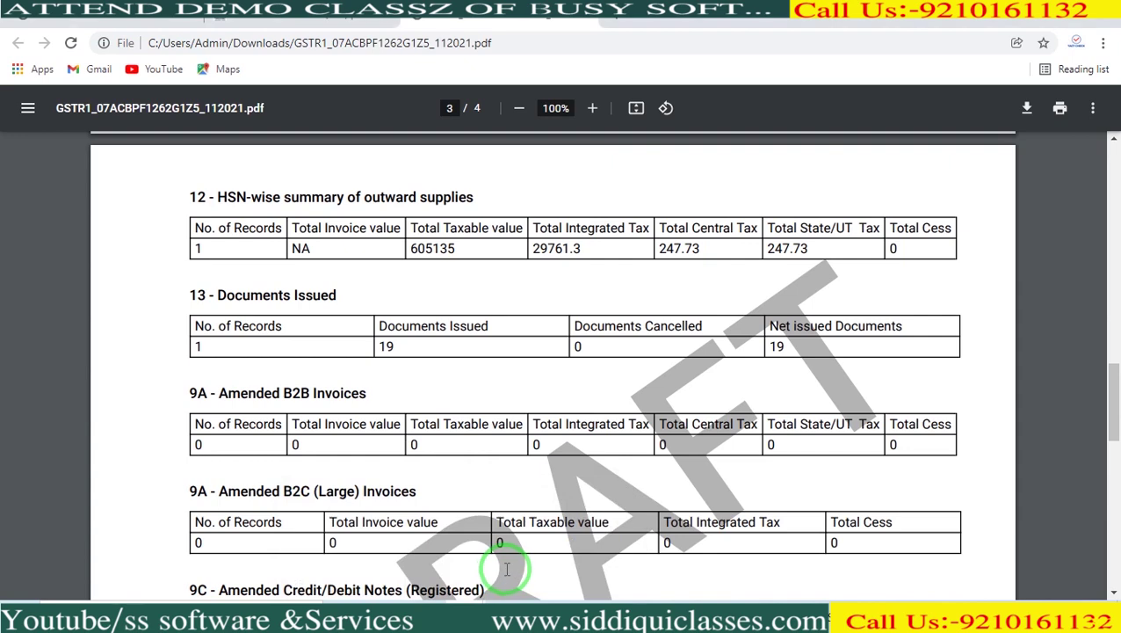
left_click(309, 18)
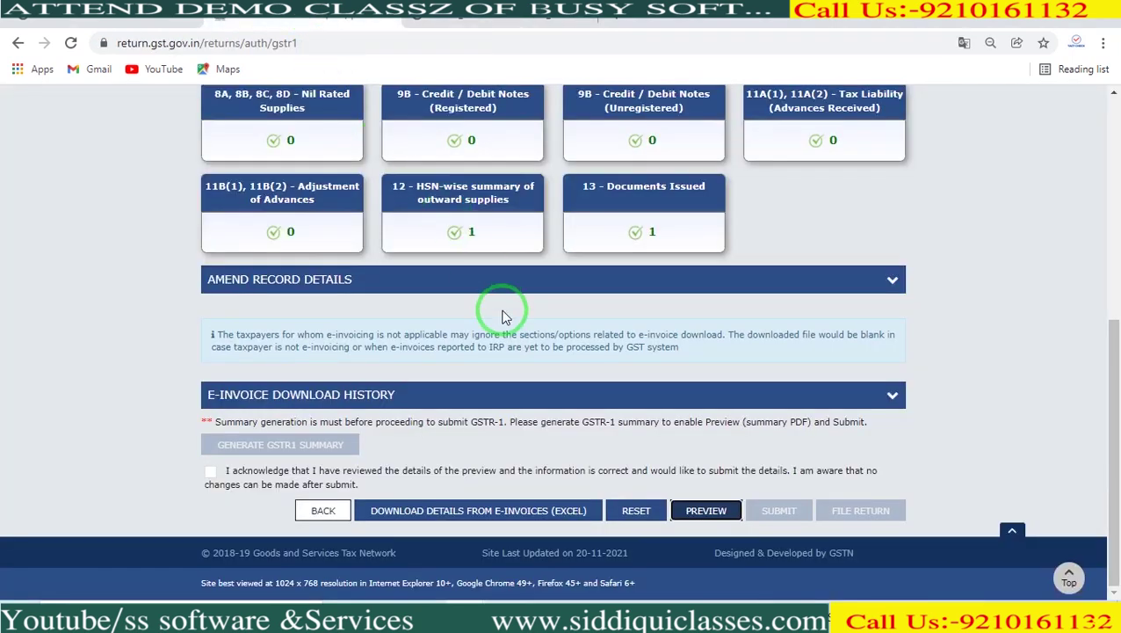
scroll(506, 318, "up", 3)
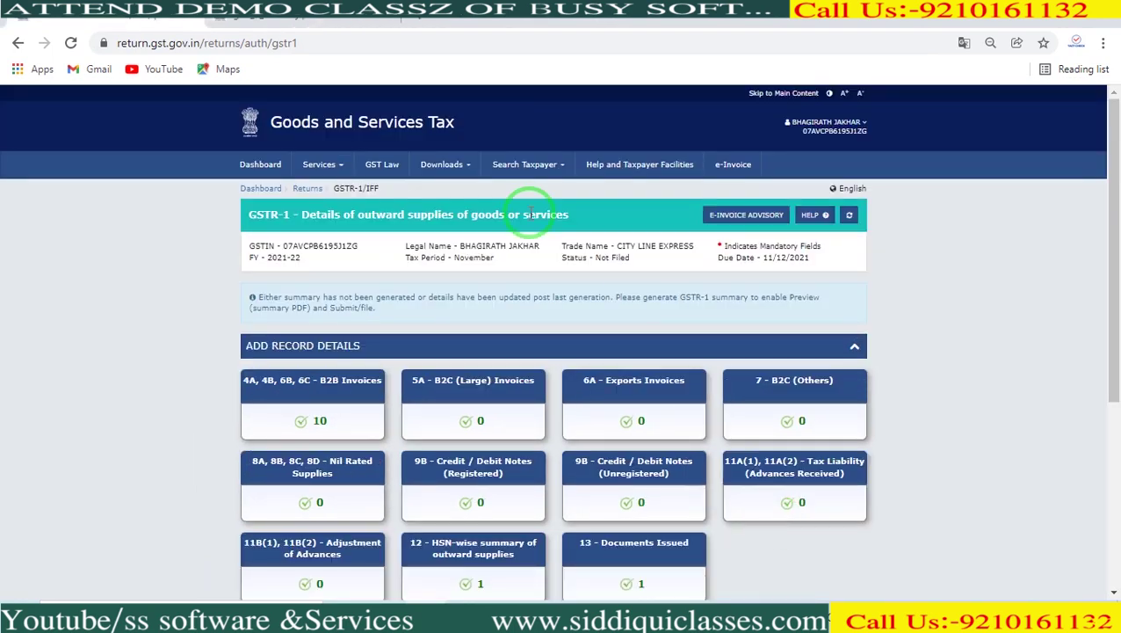
left_click(349, 19)
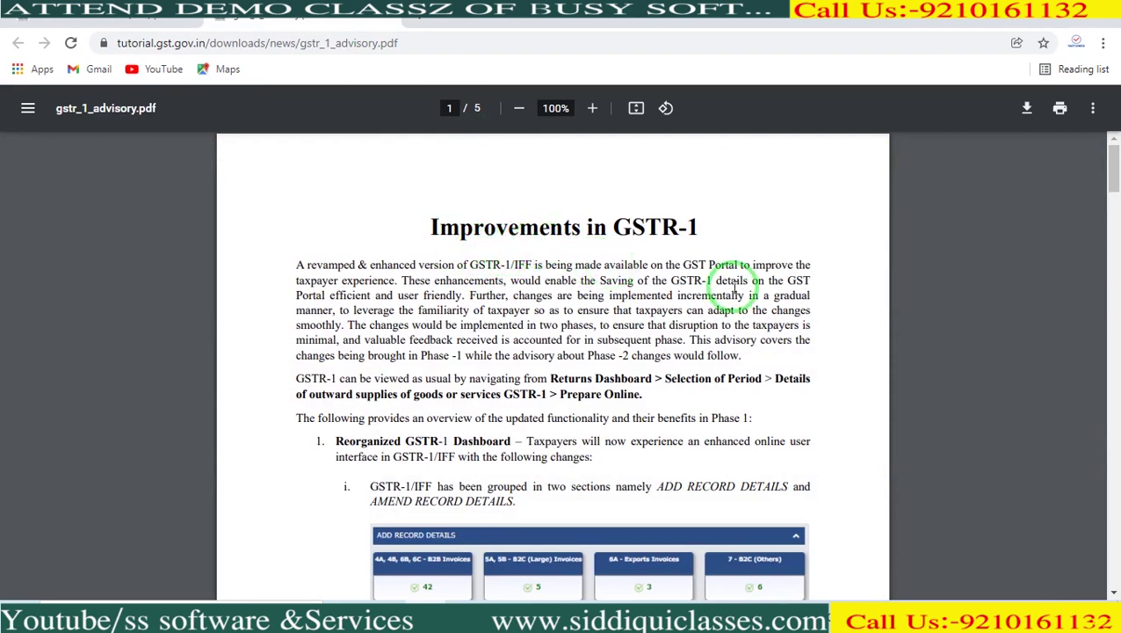
scroll(735, 288, "down", 1)
scroll(734, 288, "down", 3)
scroll(735, 288, "down", 4)
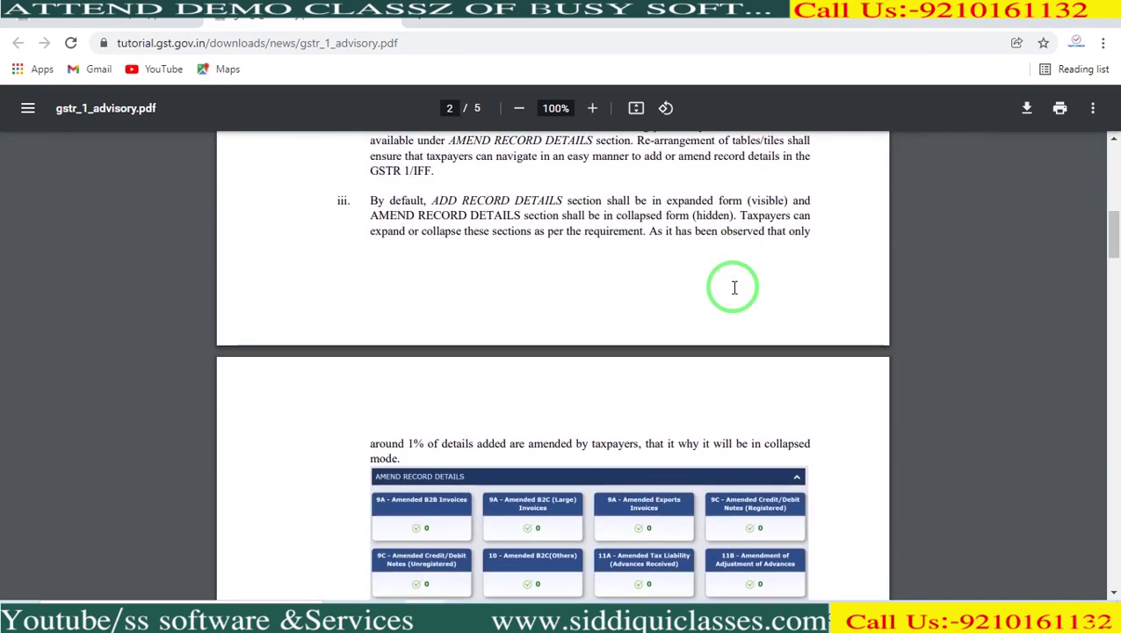
scroll(734, 288, "down", 5)
scroll(734, 288, "down", 2)
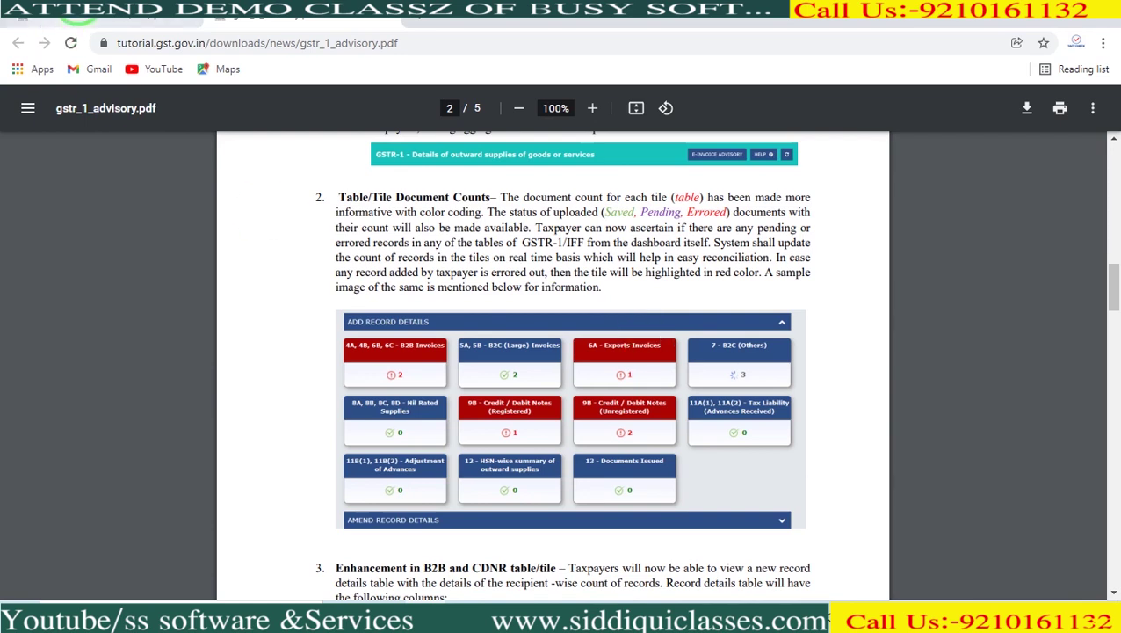
left_click(104, 22)
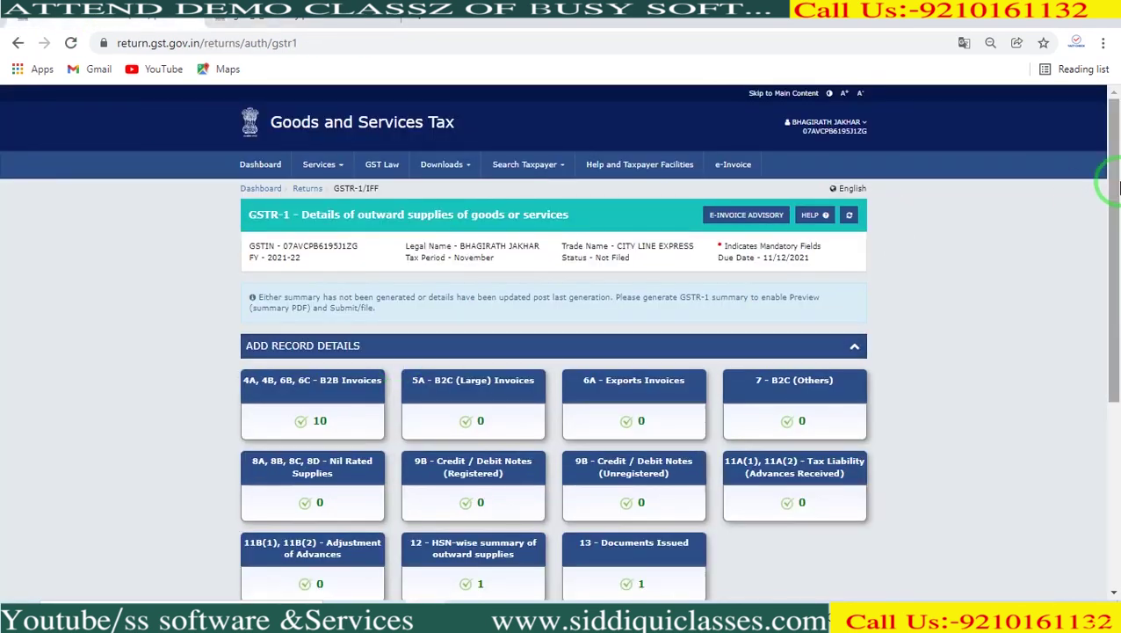
- Regenerate the November GSTR-1 summary and refresh the return page until generation completes
left_click_drag(1110, 180, 1116, 360)
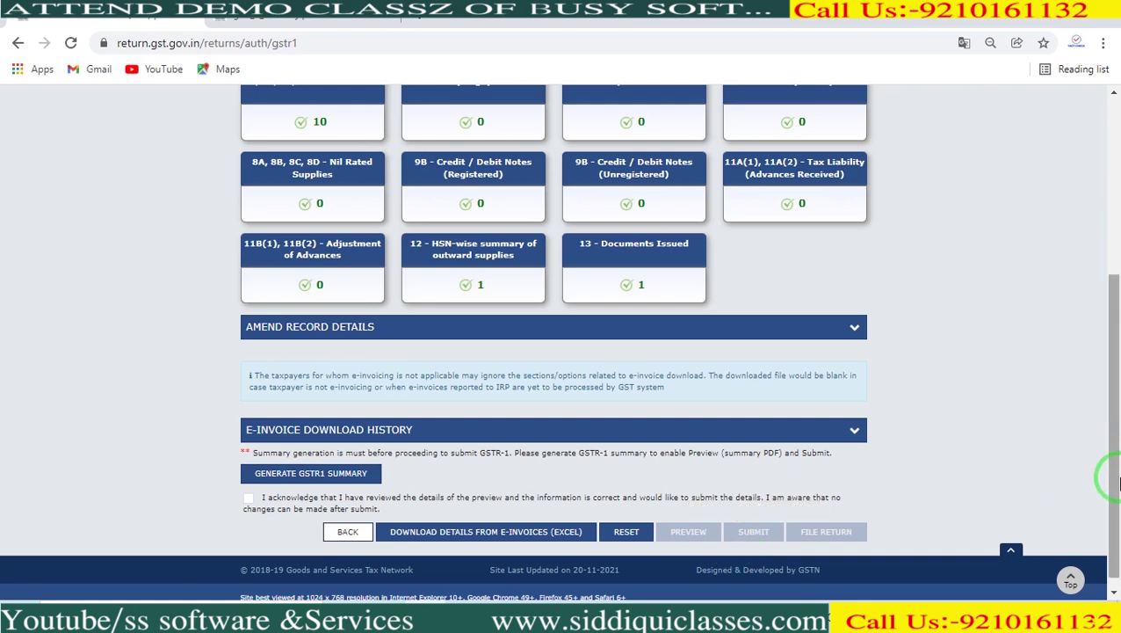
left_click_drag(1112, 479, 1114, 369)
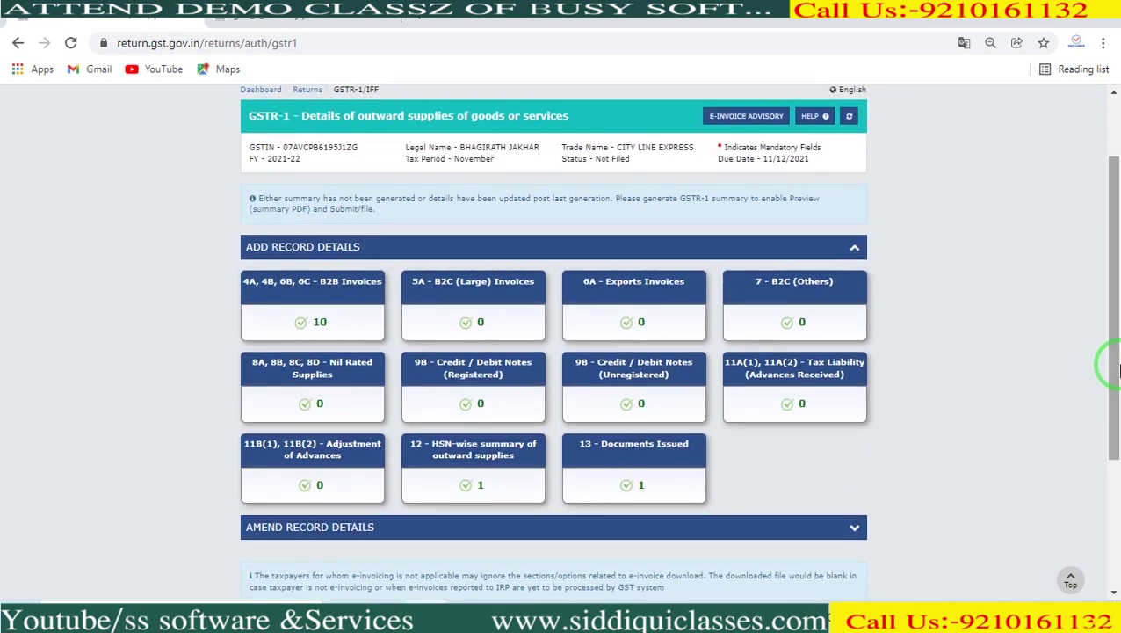
left_click_drag(1116, 369, 1110, 475)
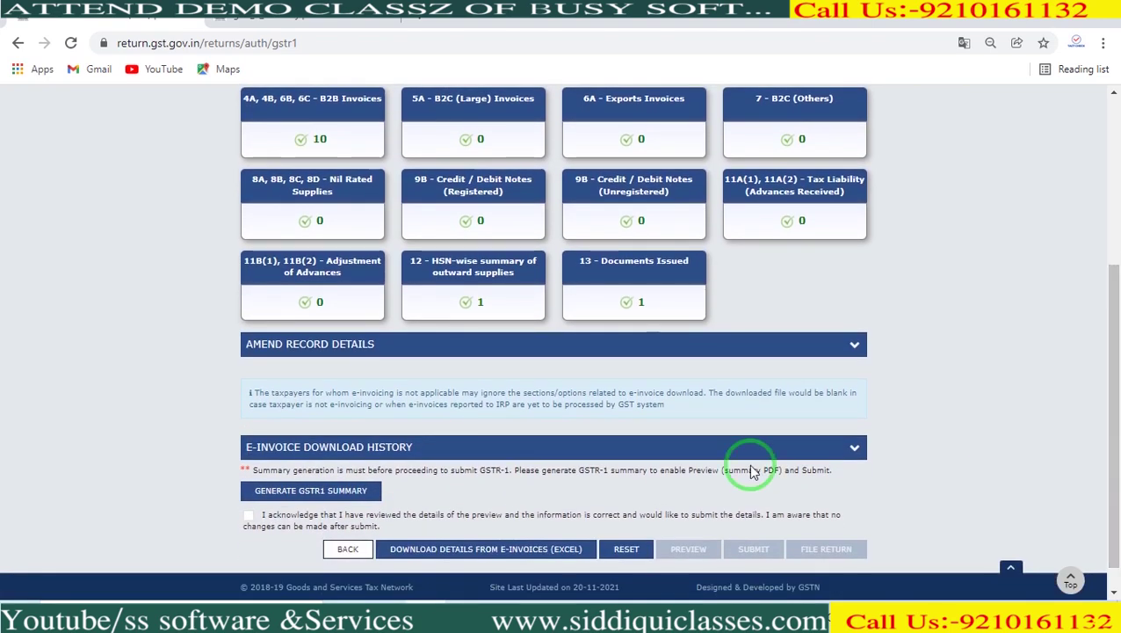
left_click(318, 492)
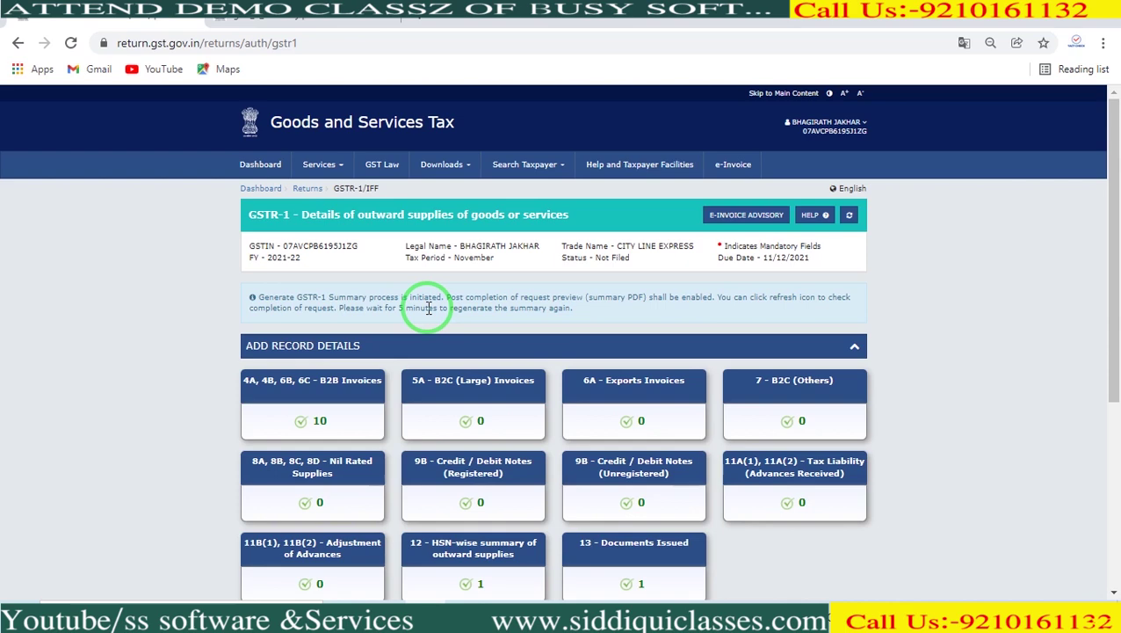
left_click_drag(1111, 270, 1112, 439)
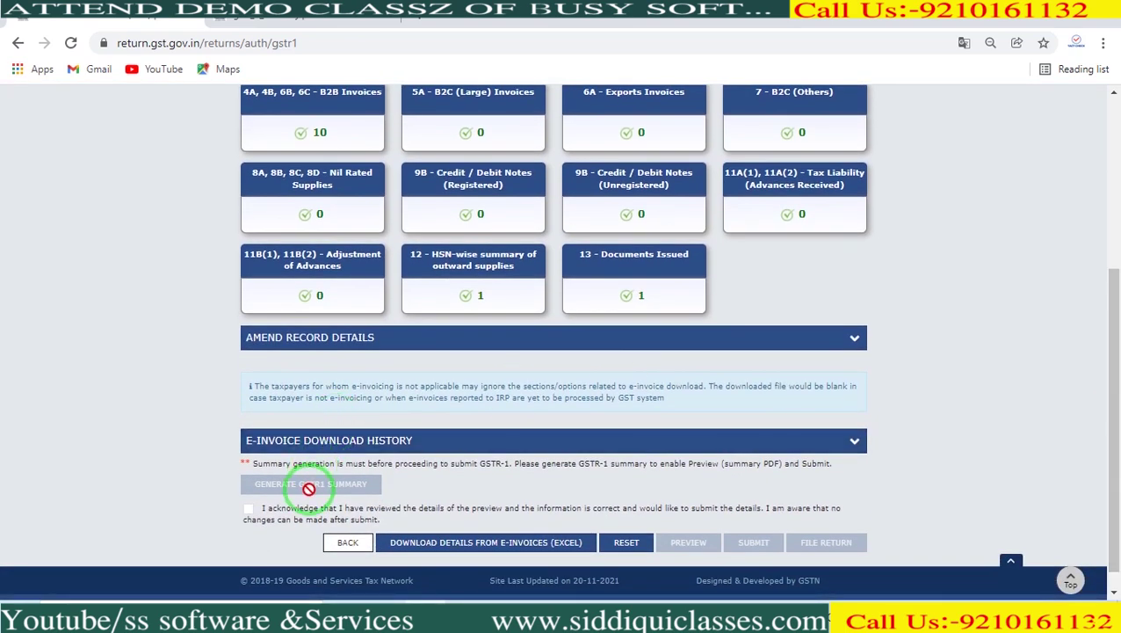
left_click(1113, 113)
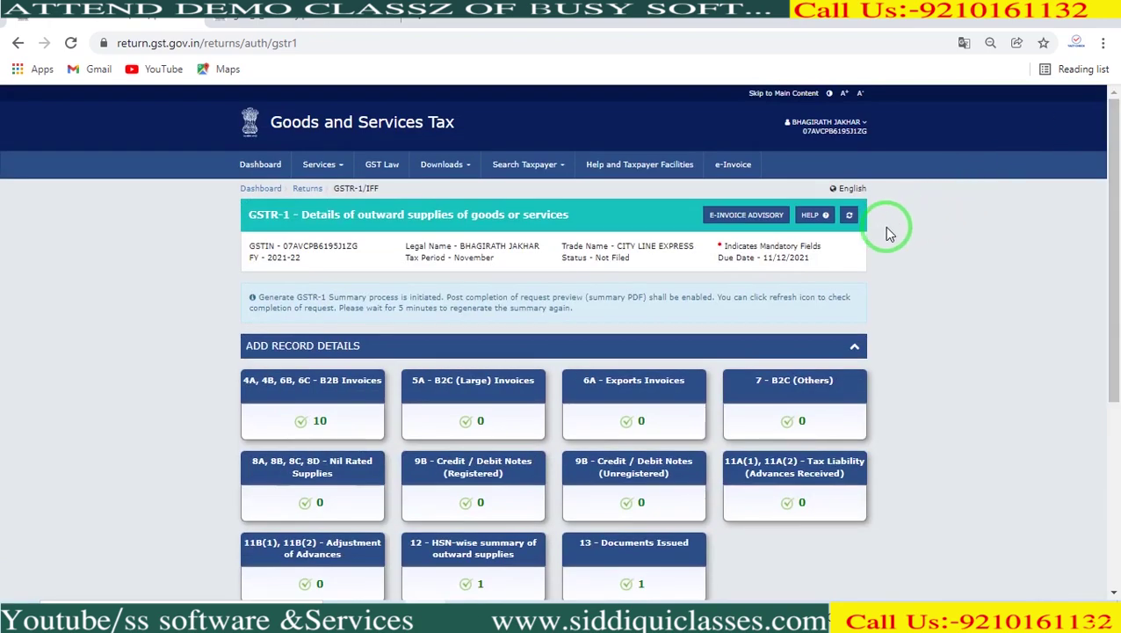
left_click(850, 215)
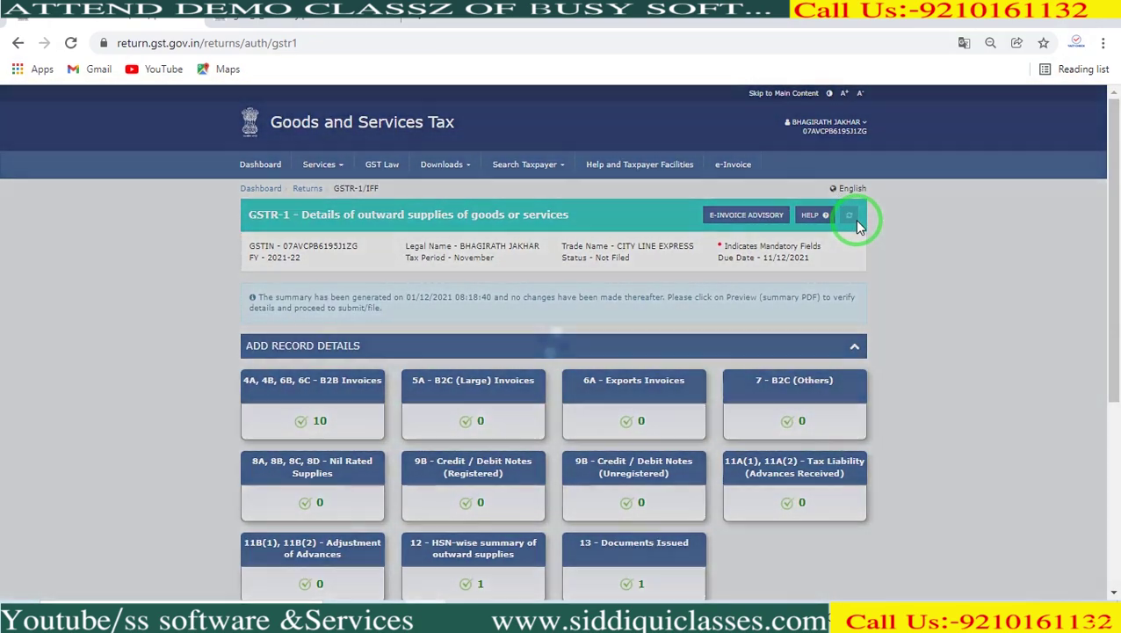
left_click(851, 216)
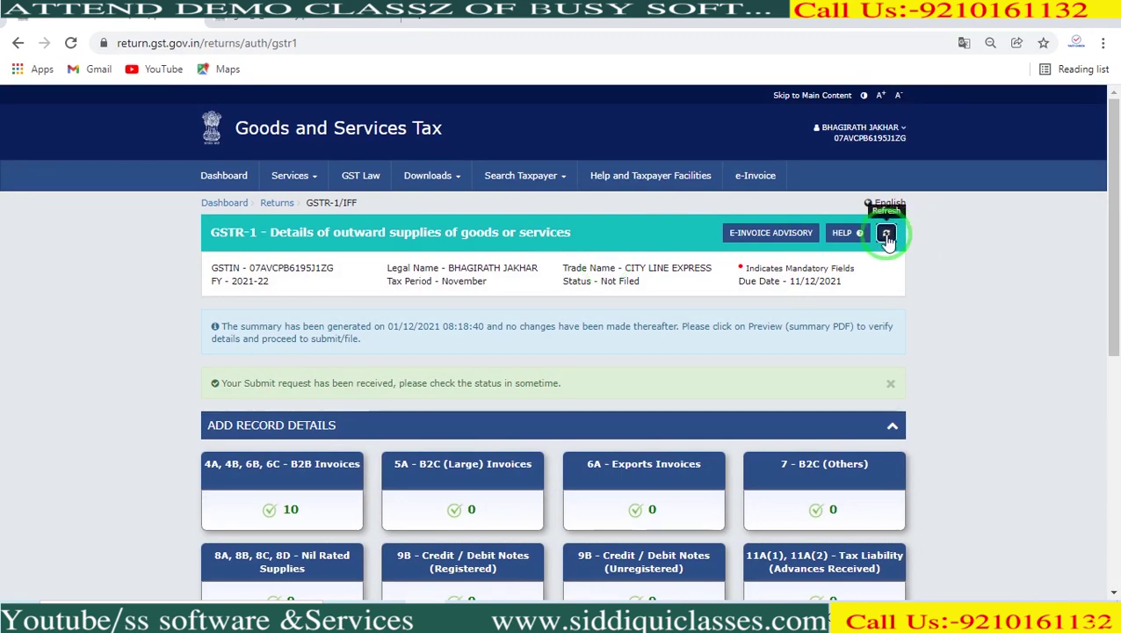
- Refresh to Submitted status, go to filing, affirm the declaration and choose the authorised signatory
left_click(885, 235)
scroll(1112, 438, "down", 5)
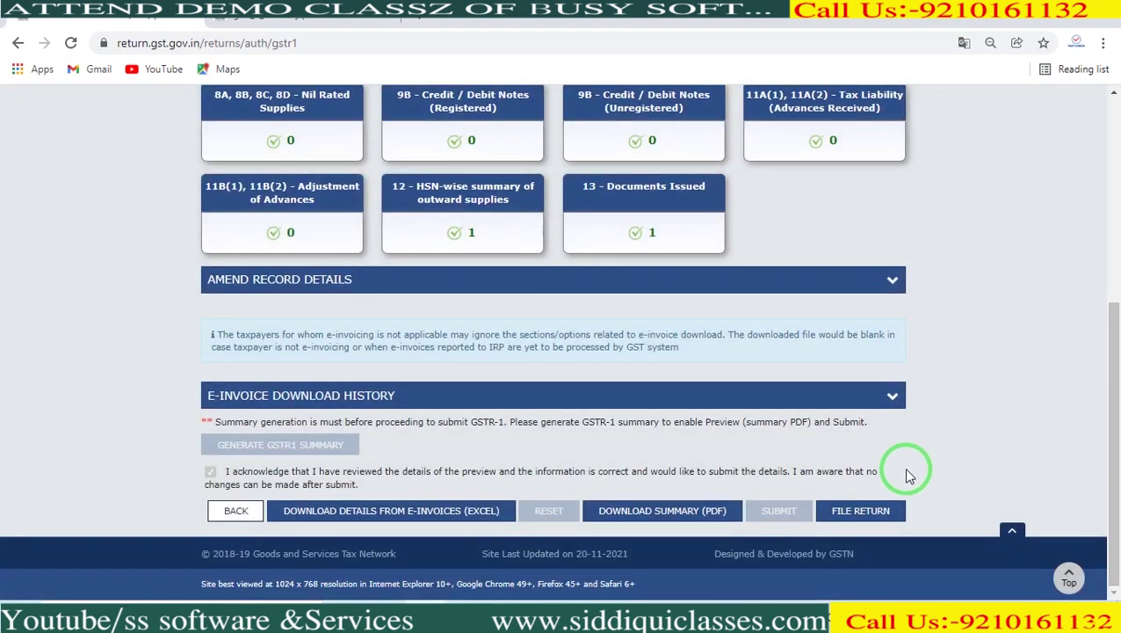
left_click(885, 518)
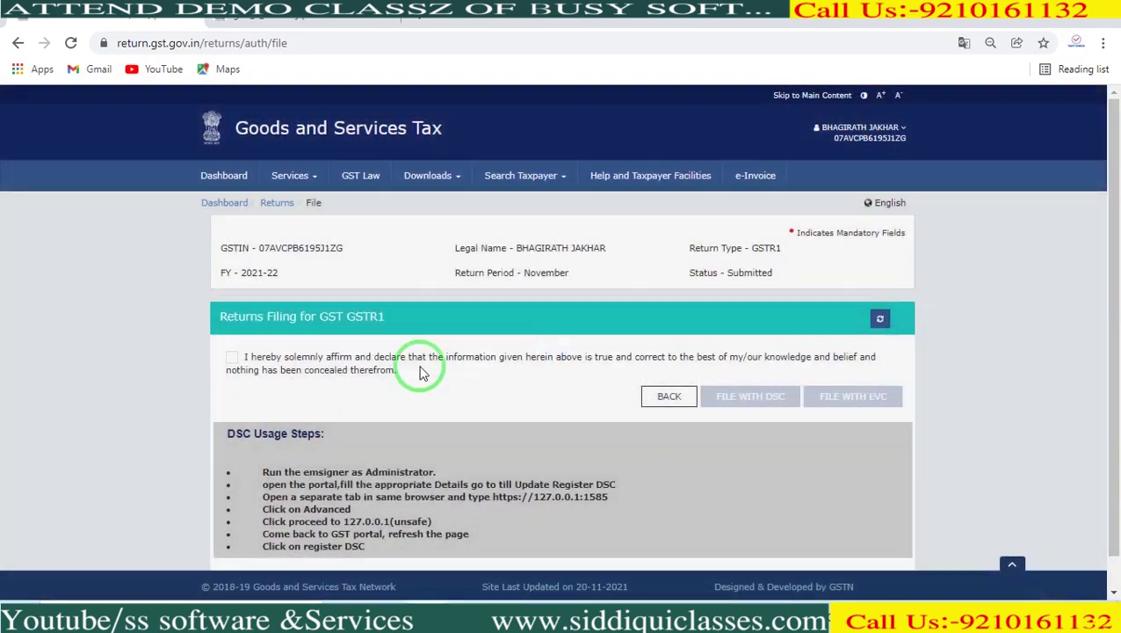
left_click(262, 369)
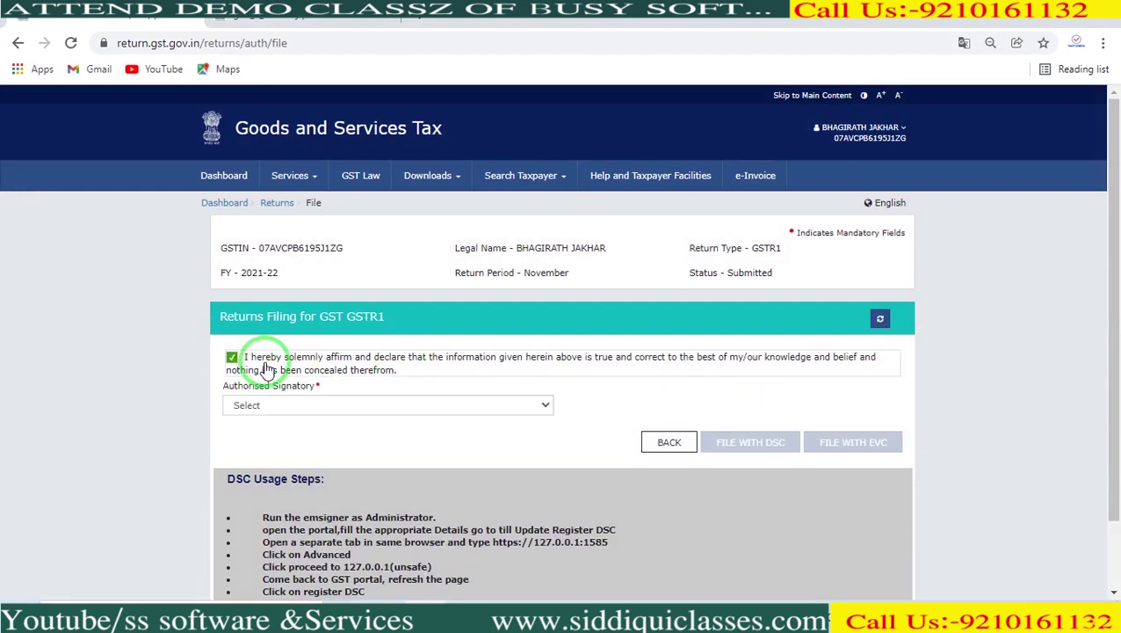
left_click(260, 405)
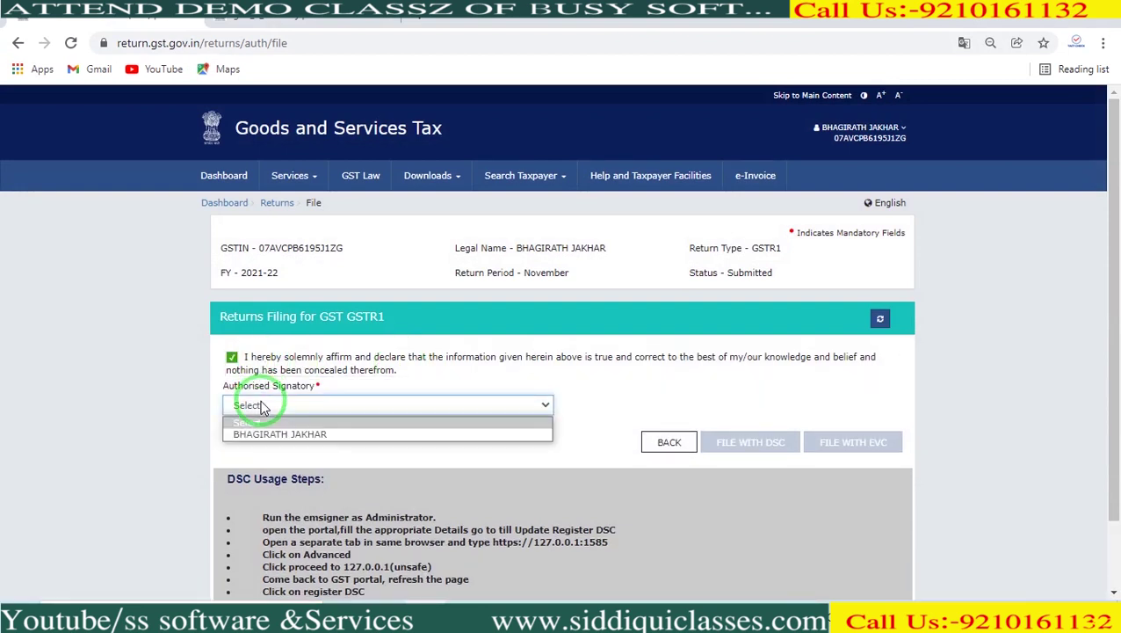
left_click(264, 434)
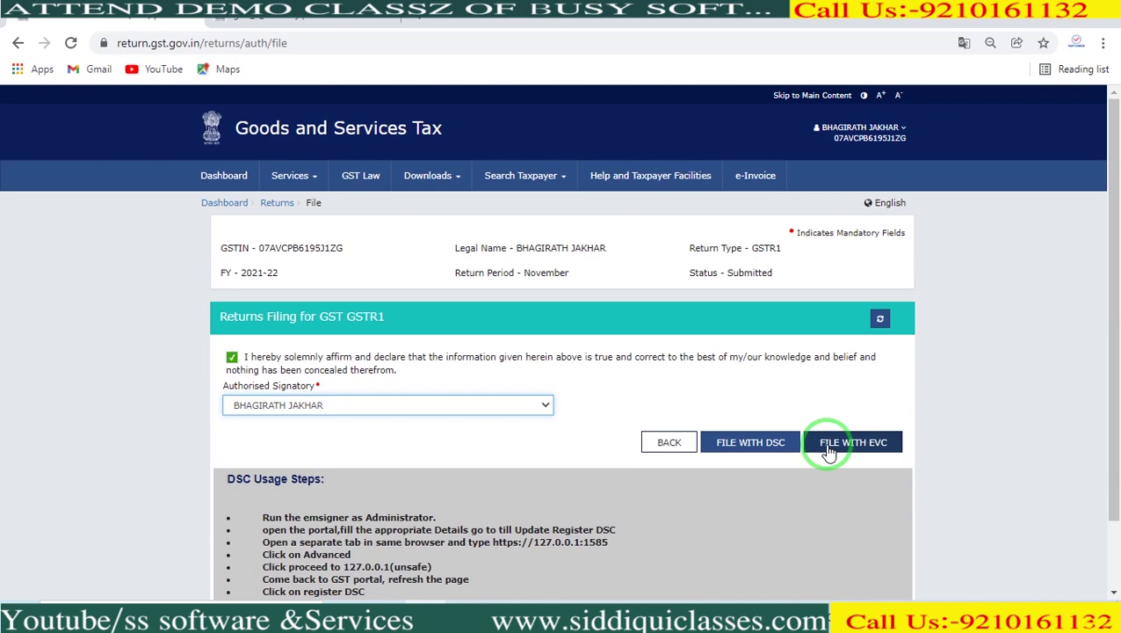
- File the return with EVC by verifying the OTP, decline saving the password, and show the desktop
left_click(825, 445)
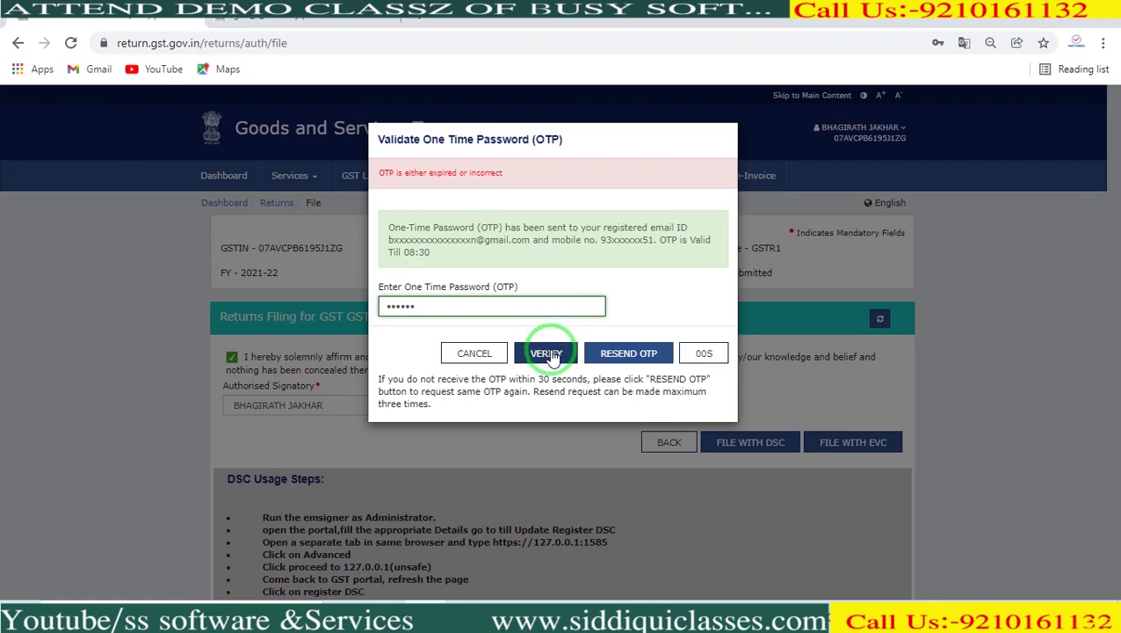
left_click(545, 351)
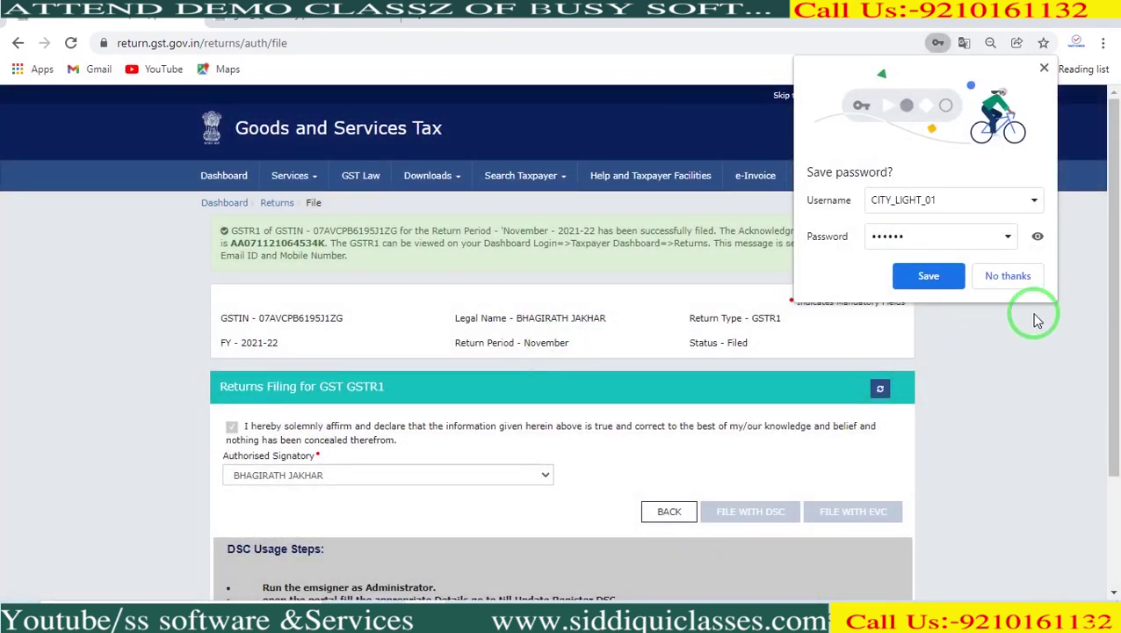
left_click(1008, 276)
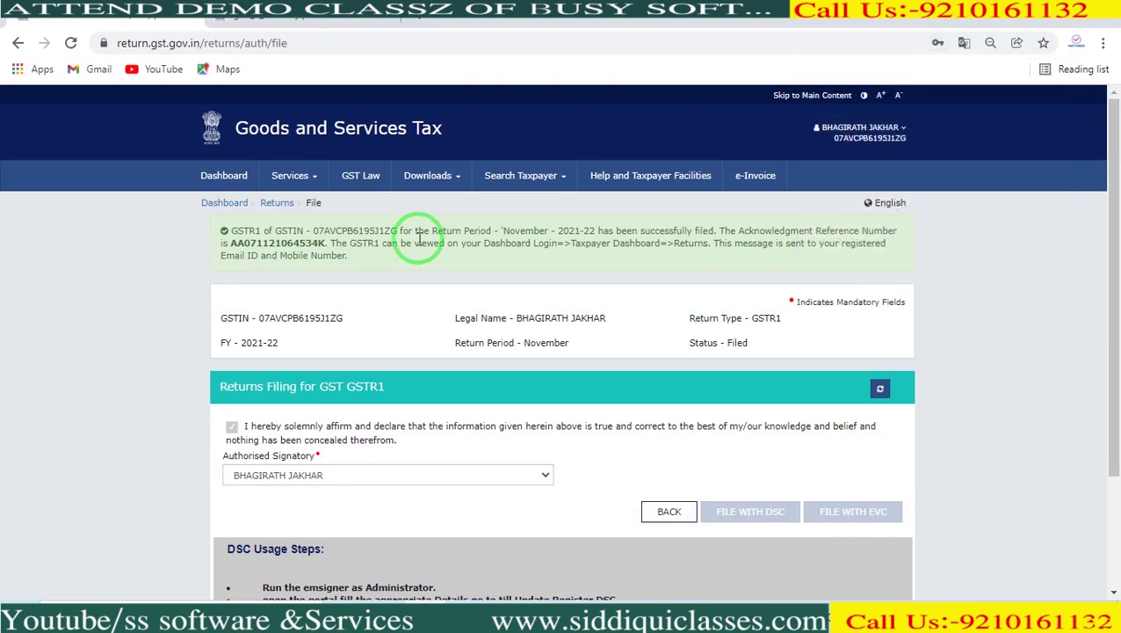
key("super+d")
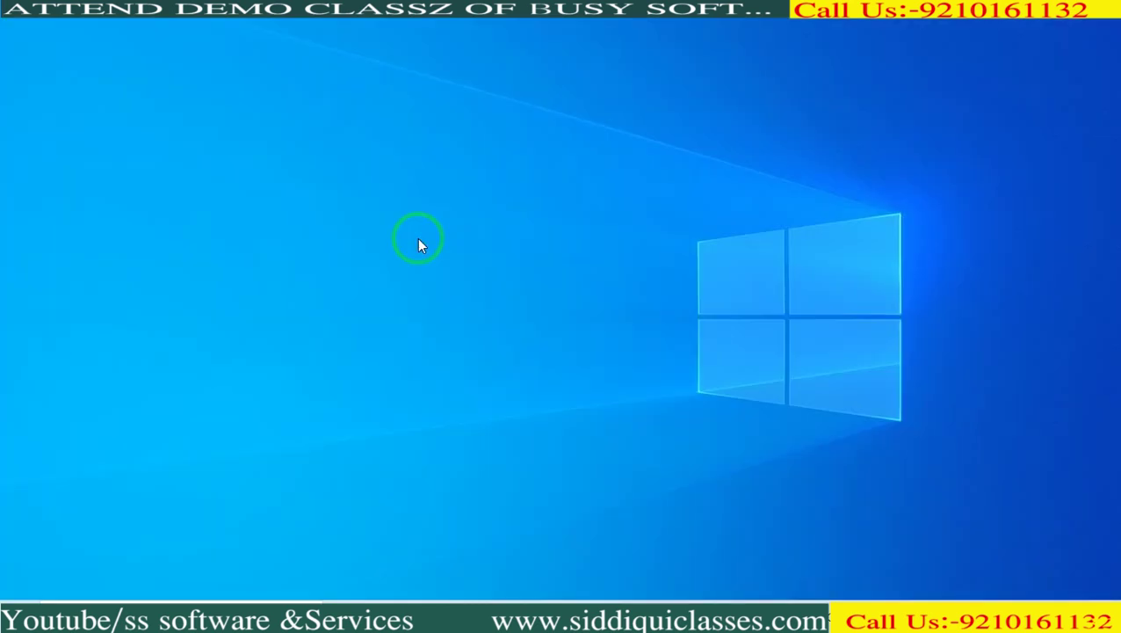